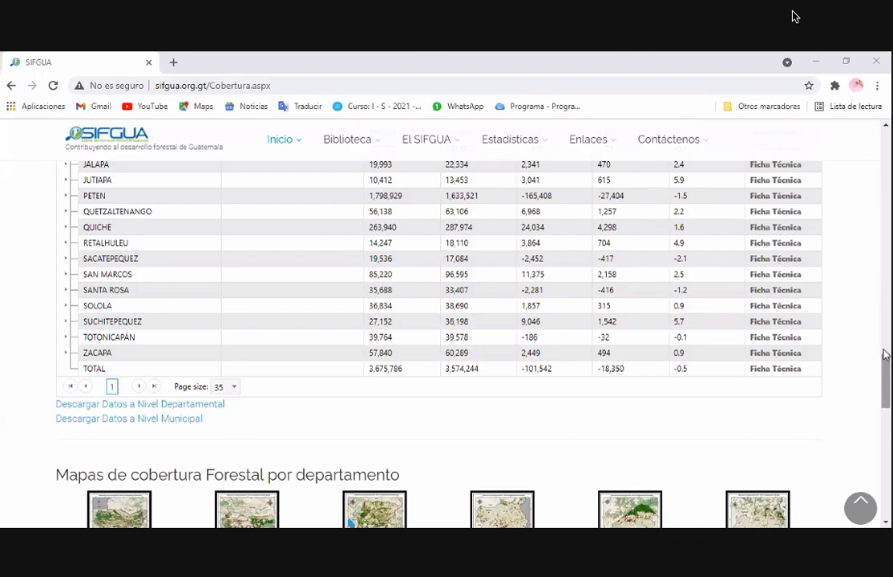
Step: Open Alta Verapaz's Ficha Técnica from the Cuadros Generales table and read its forest cover dynamics and loss trend sections
scroll(552, 331, "up", 5)
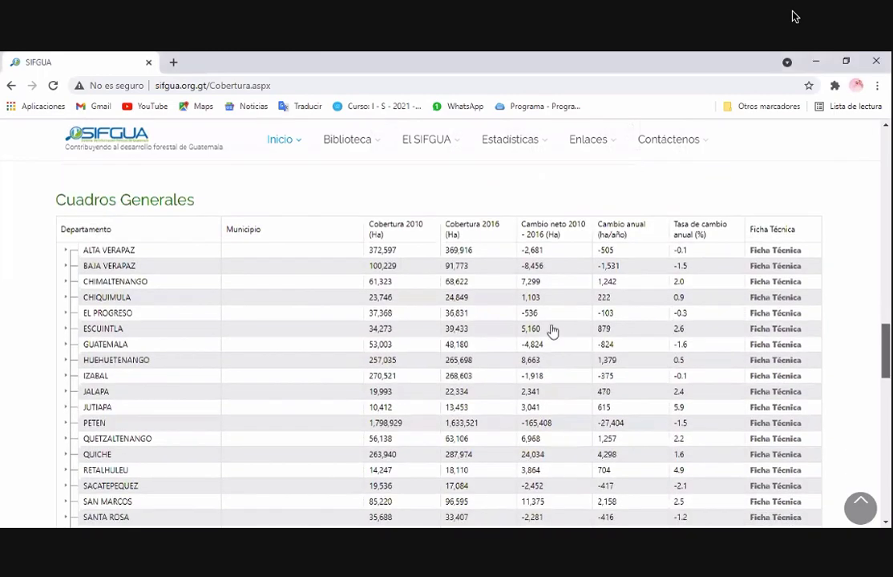
scroll(552, 331, "down", 1)
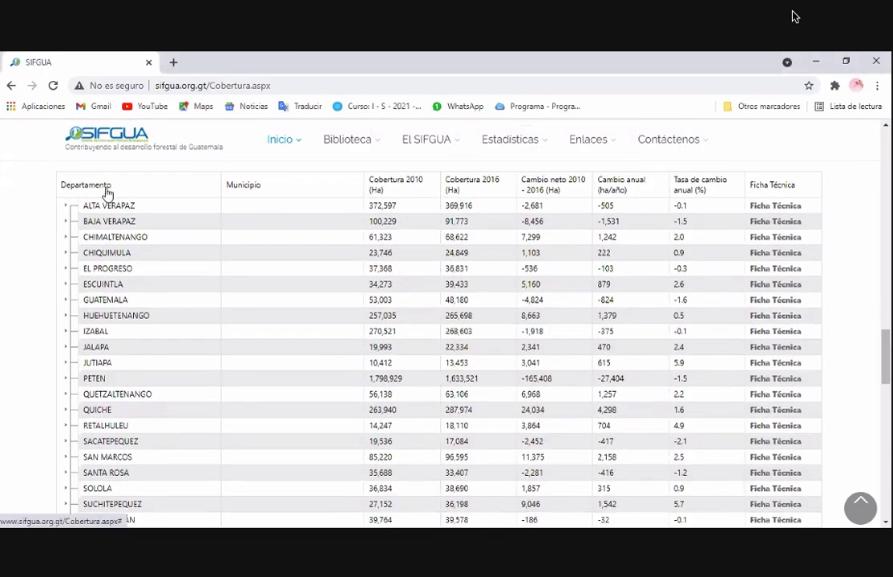
left_click(774, 207)
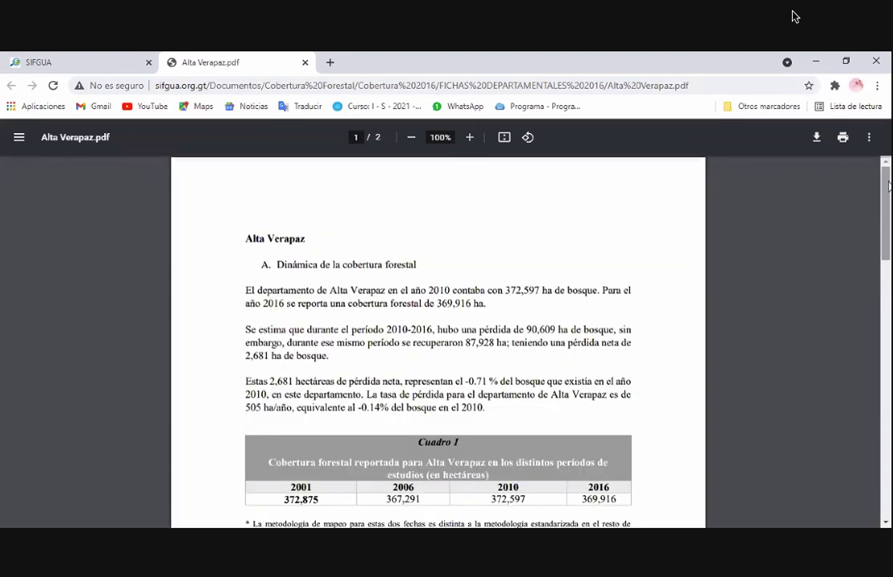
scroll(438, 337, "down", 1)
scroll(890, 212, "down", 3)
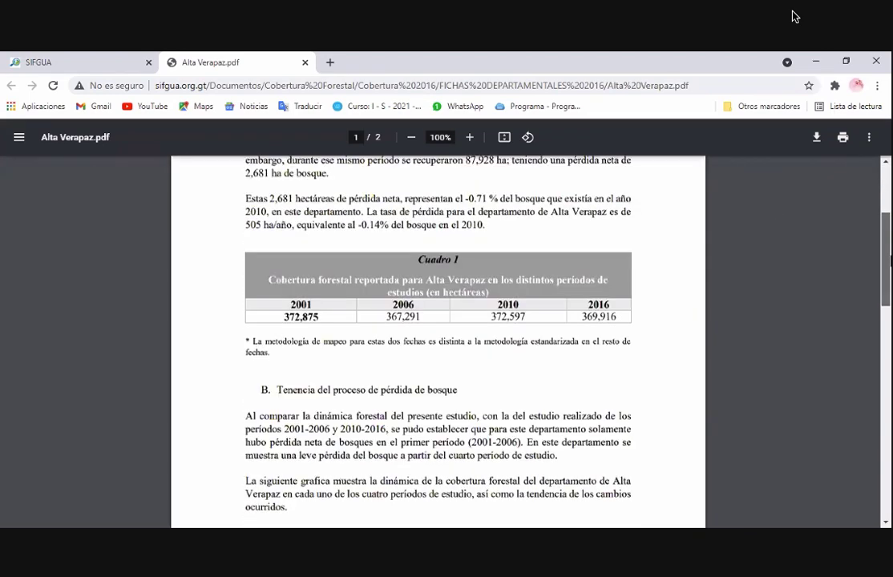
left_click_drag(890, 265, 887, 313)
scroll(341, 173, "up", 7)
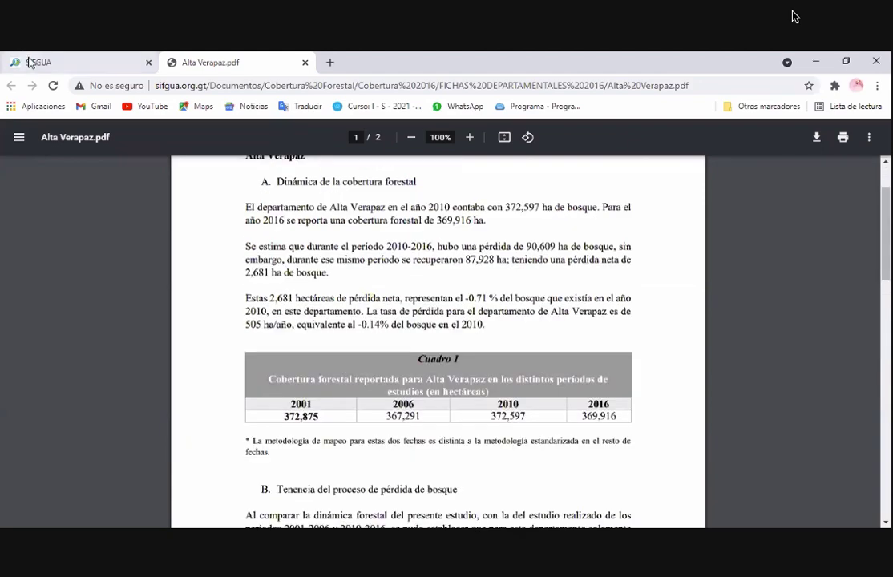
Step: Return to the SIFGUA coverage table and expand Alta Verapaz to list its municipalities
key("ctrl+shift+Tab")
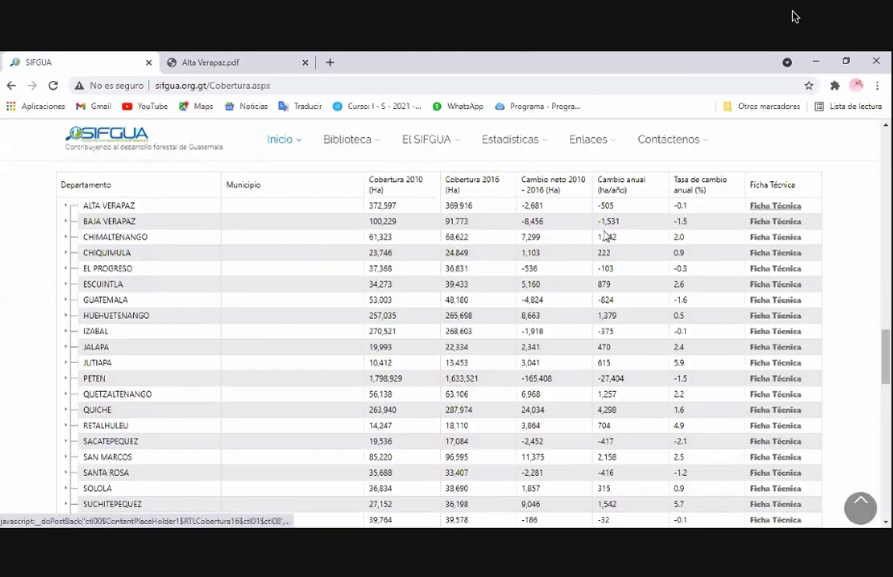
left_click(66, 207)
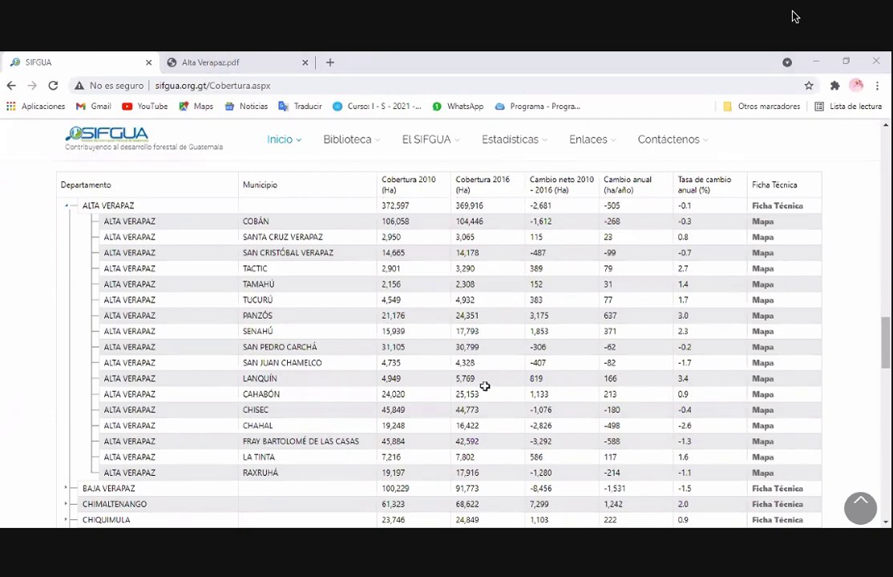
Step: Switch to the Excel workbook and insert a 2-D clustered column chart from the department, 2010 and 2016 coverage data in A2:C24, excluding the total row
key("alt+Tab")
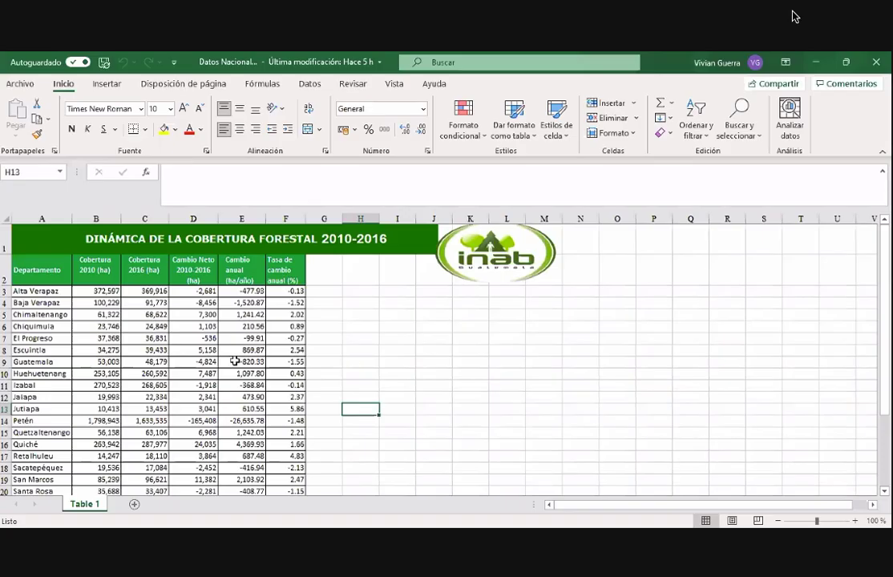
left_click(49, 274)
key("shift+Right")
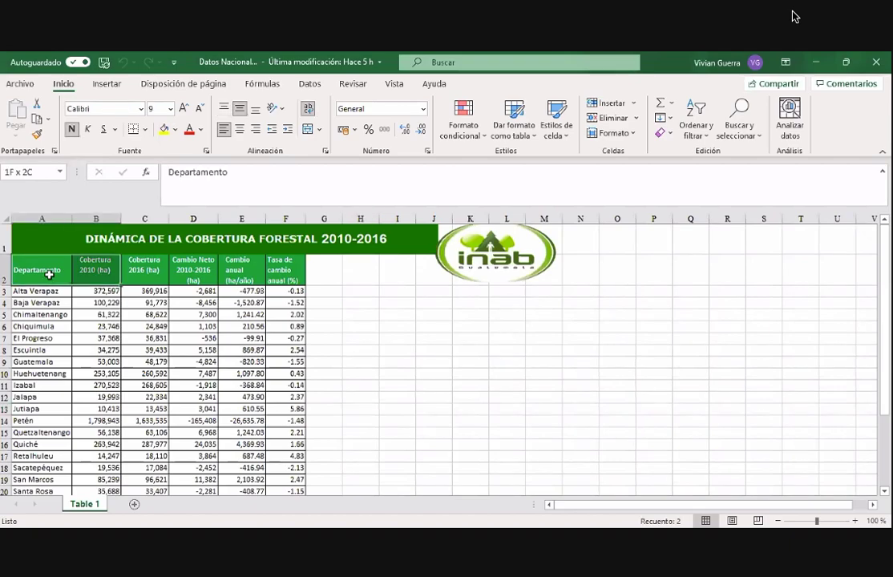
key("shift+Right")
key("shift+Down")
key("shift+Down")
key("shift+Down")
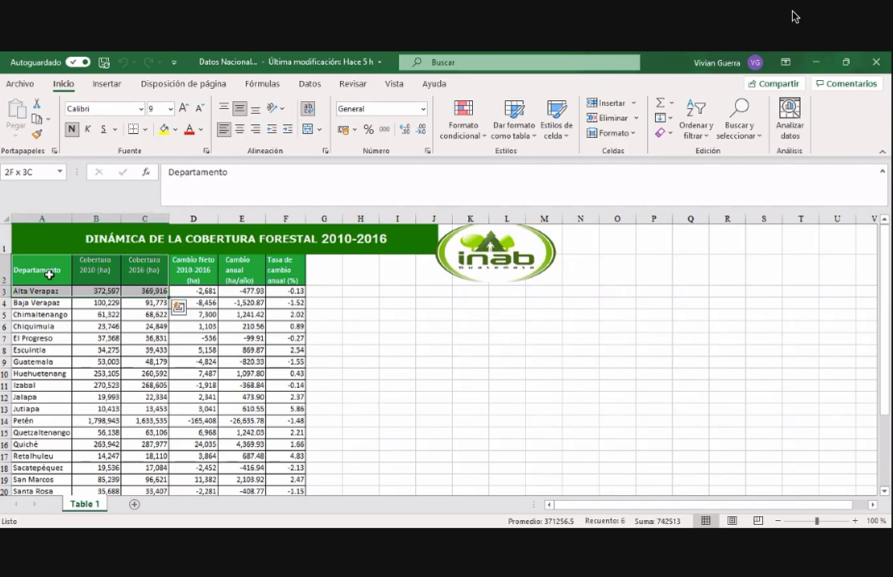
key("shift+Down")
key("shift+Down")
key("shift+Down")
key("shift+Down")
key("shift+Down")
key("shift+Down")
key("shift+Down")
key("shift+Down")
key("shift+Down")
key("shift+Down")
key("shift+Down")
key("shift+Down")
key("shift+Down")
key("shift+Down")
key("shift+Down")
key("shift+Down")
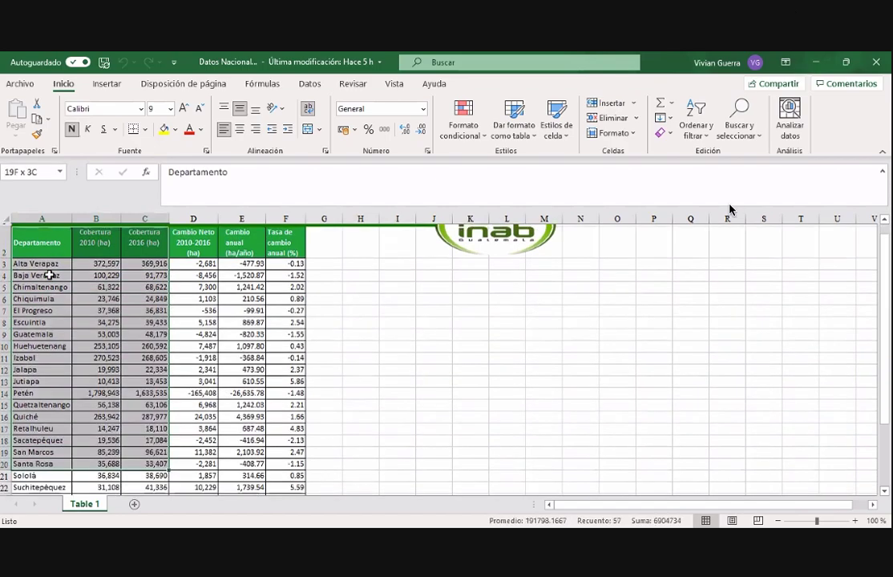
key("shift+Down")
key("shift+Down")
key("shift+Down")
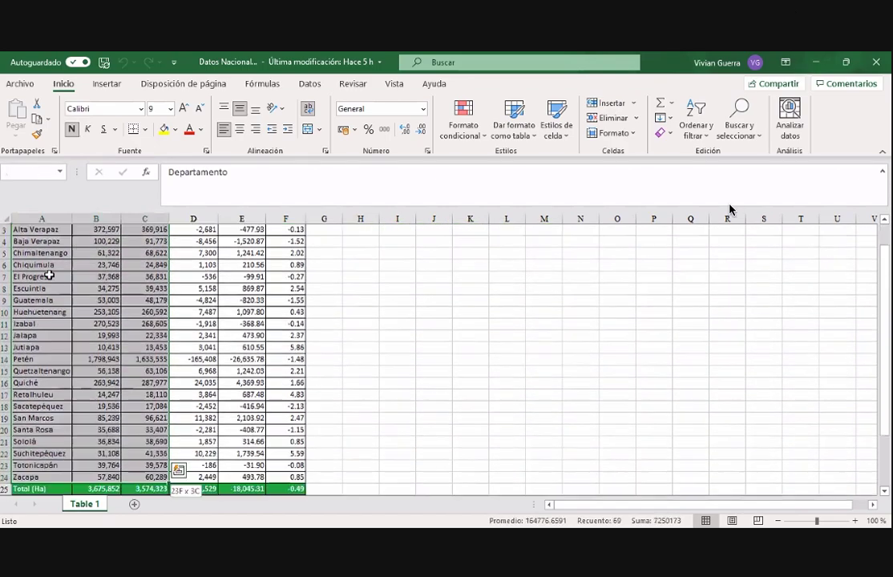
left_click(105, 85)
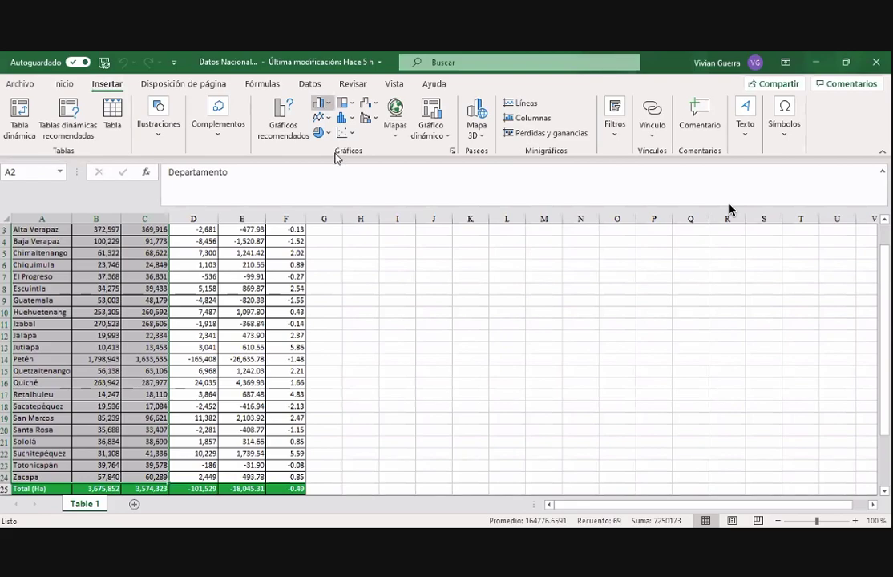
left_click(322, 105)
left_click(333, 151)
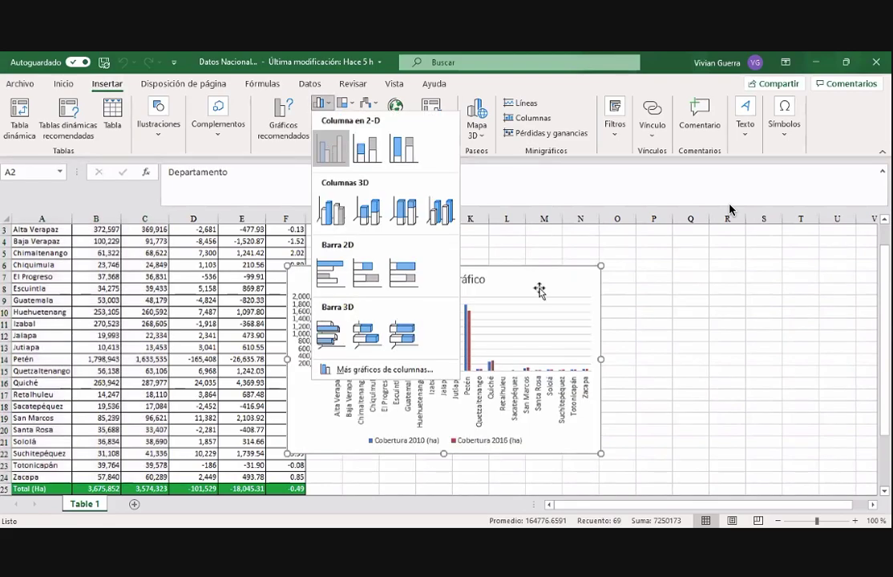
Step: Place the chart in the empty cells beside the table, enlarge it, and add axis titles
left_click_drag(656, 272, 642, 261)
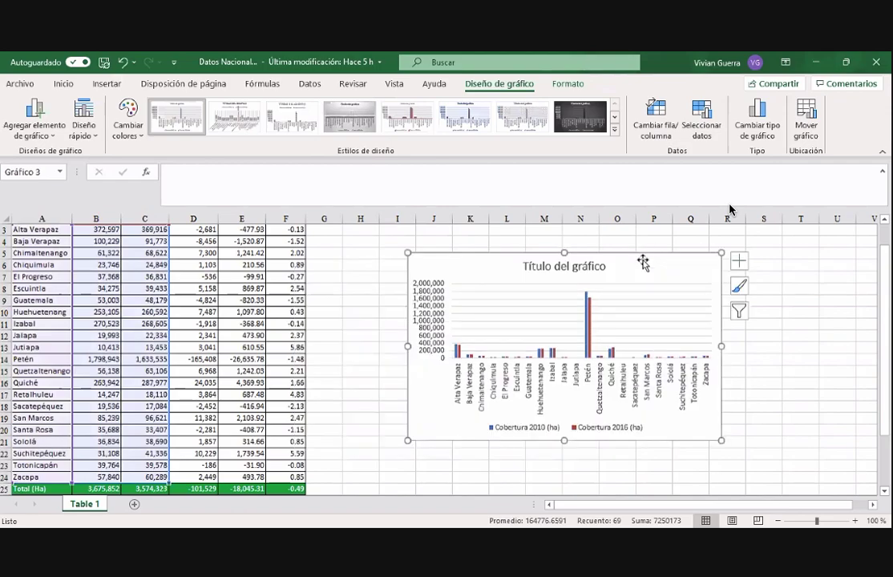
left_click_drag(723, 442, 799, 474)
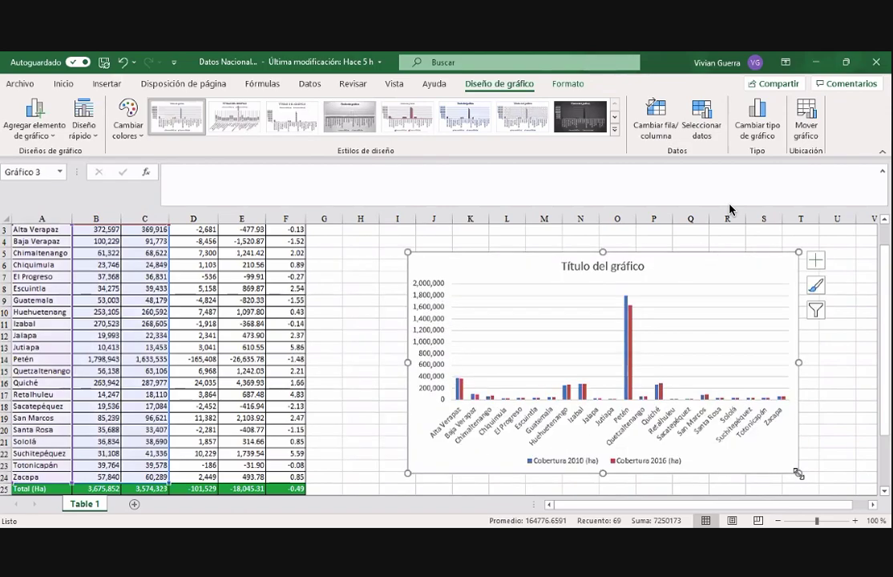
left_click(817, 260)
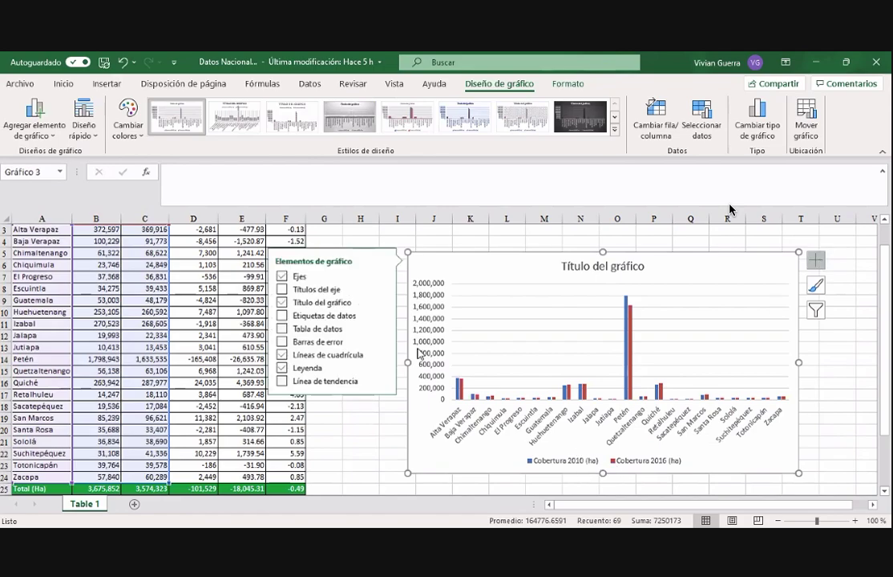
left_click(324, 292)
Step: Set the chart title to "Cobertura forestal en Guatemala durante el 2010 al 2016"
left_click(564, 266)
left_click_drag(564, 265, 653, 275)
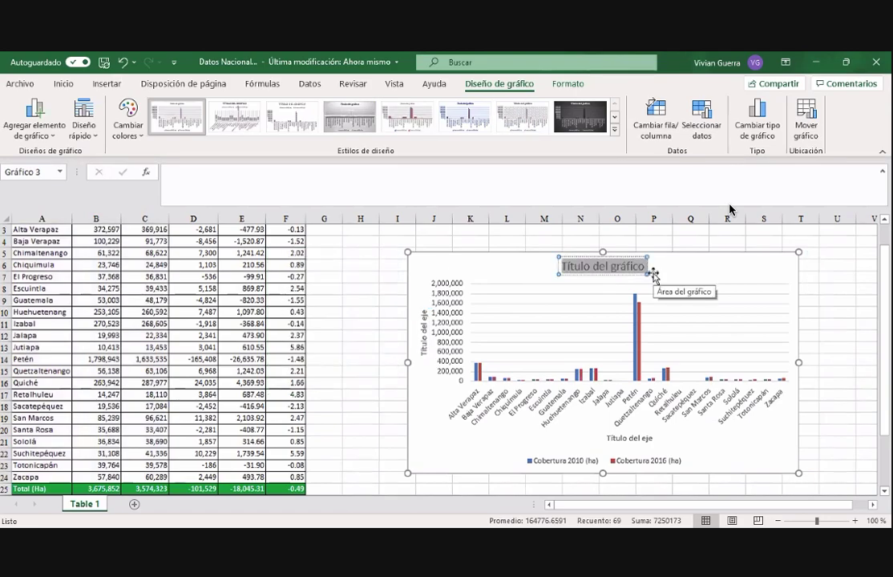
type("Cober")
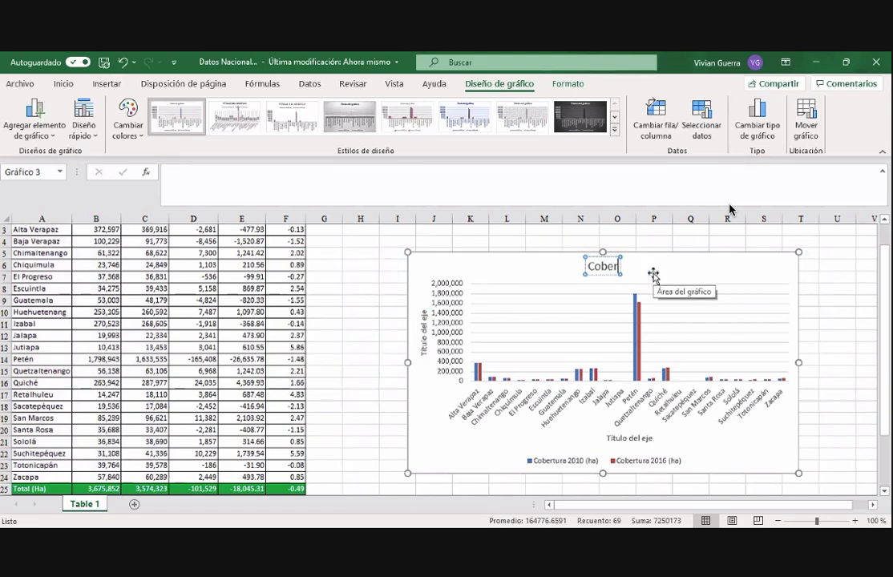
type("tura forestal")
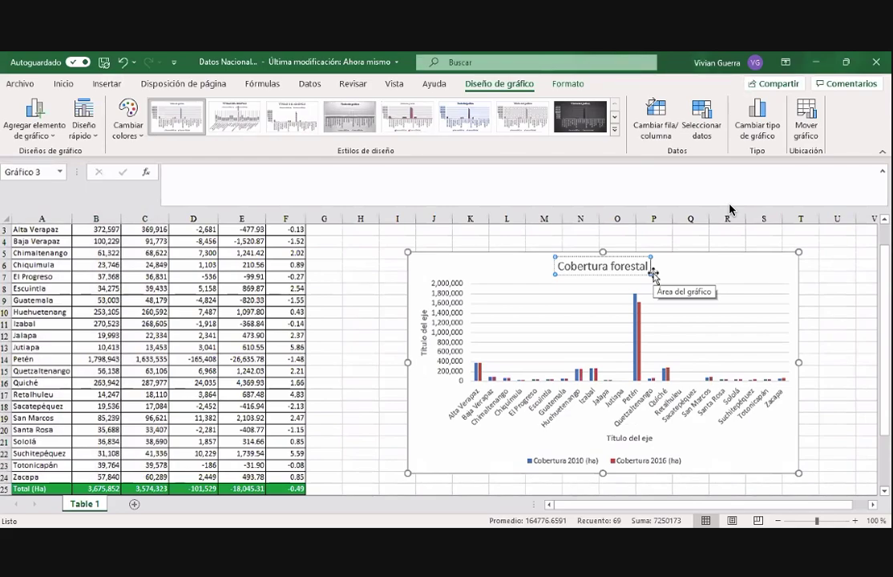
type("e")
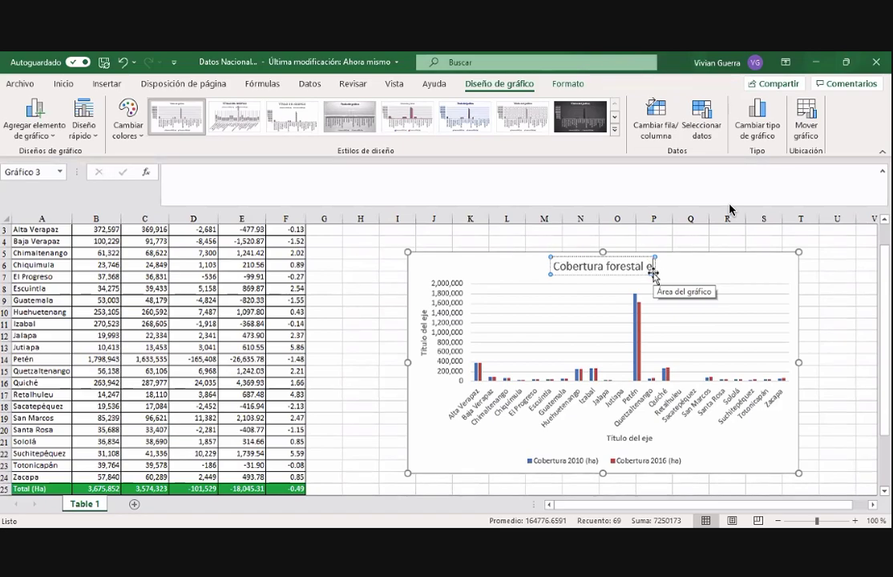
type("n Guatemala durante")
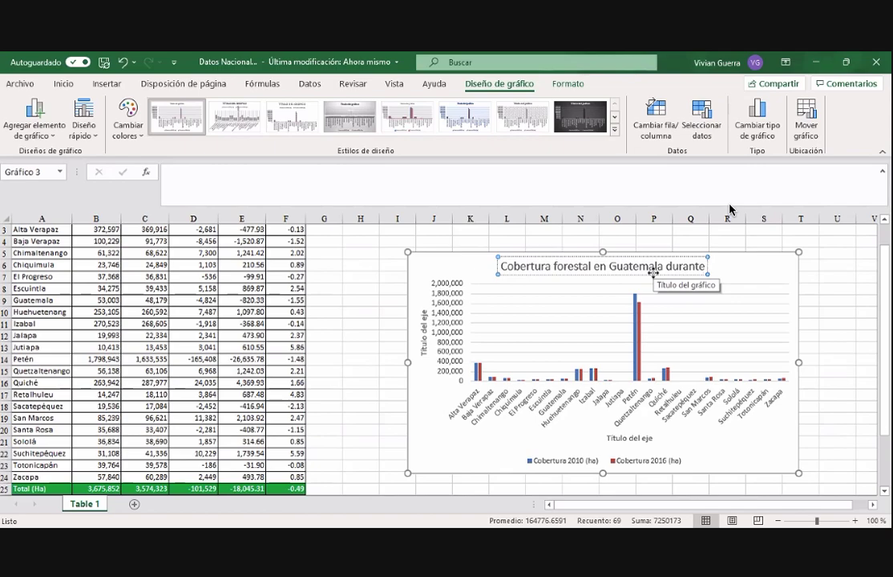
type(" el")
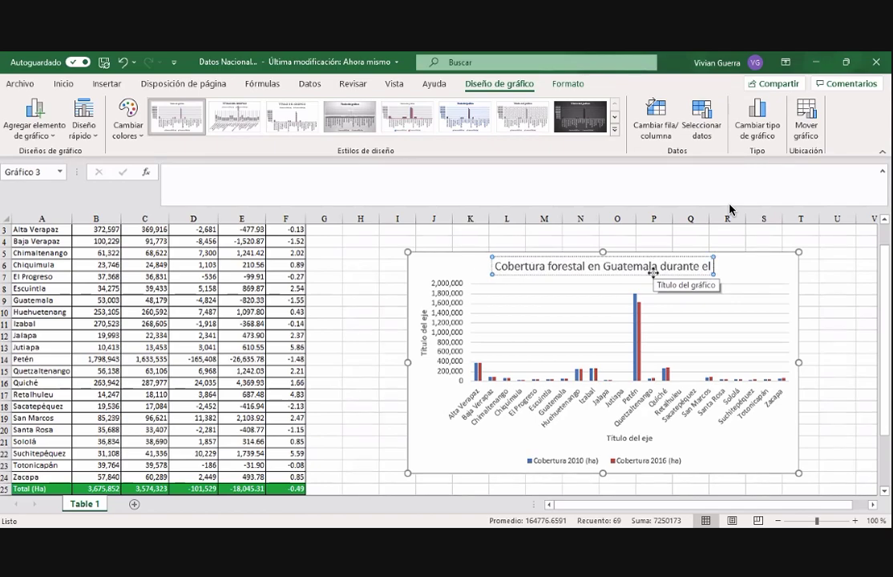
type(" 2010 a")
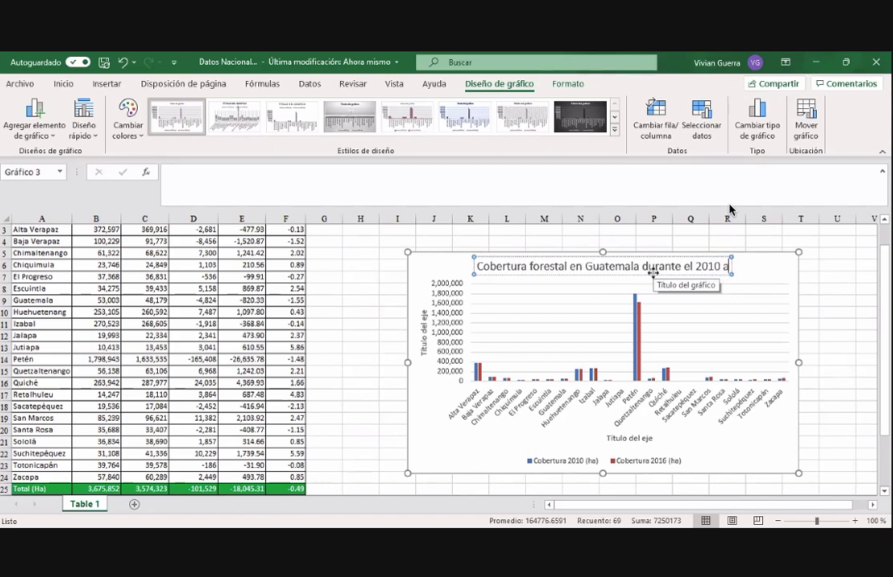
type("l 2016")
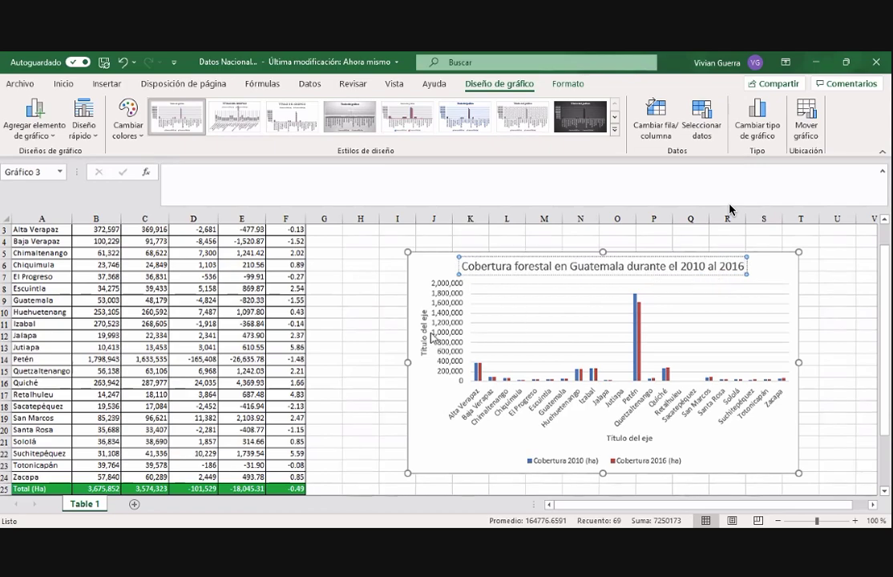
Step: Set the vertical axis title to "No. de hectáreas", removing all of its placeholder text
left_click(425, 330)
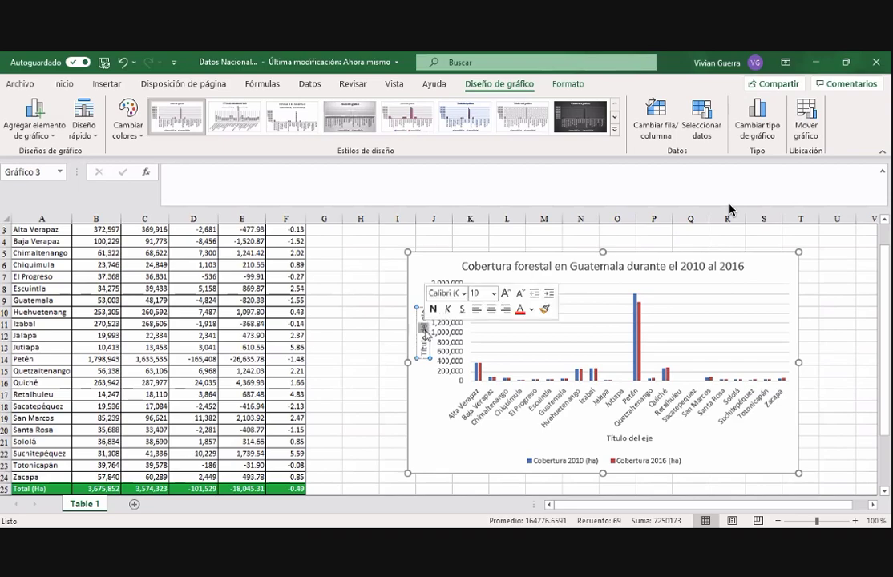
type("Hectáreas")
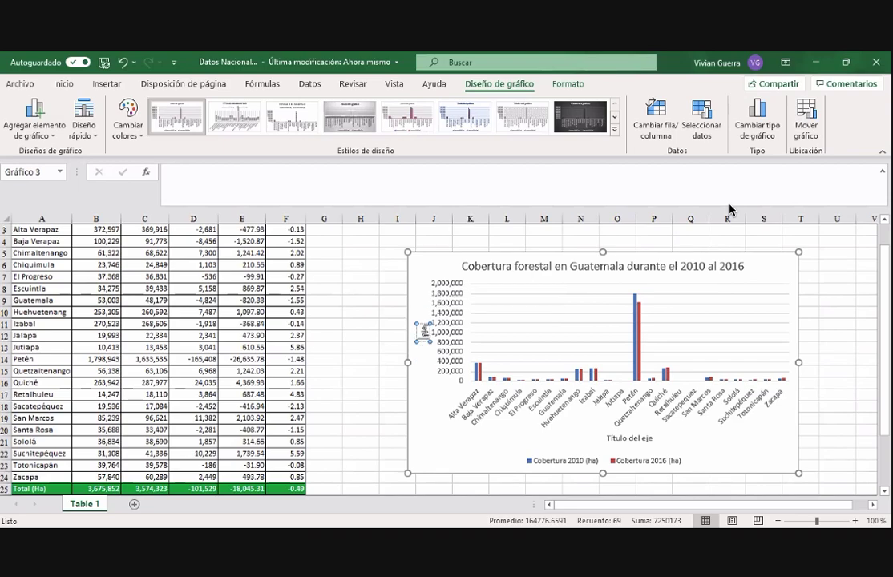
type(" de hectáreas")
type("áreas")
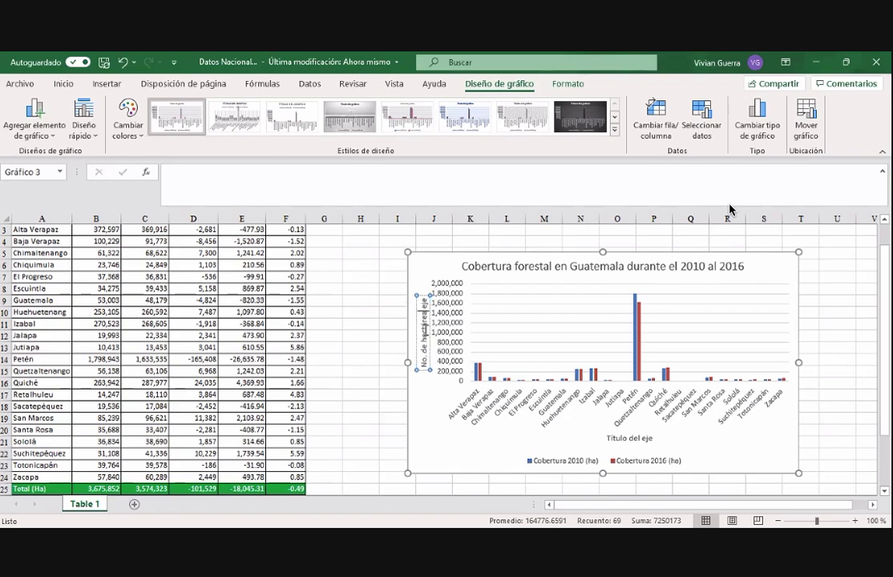
key("Delete")
key("Delete")
key("Delete")
key("Delete")
Step: Set the horizontal axis title to "Departamento" and deselect the chart
left_click(608, 439)
left_click_drag(608, 440, 656, 439)
type("De")
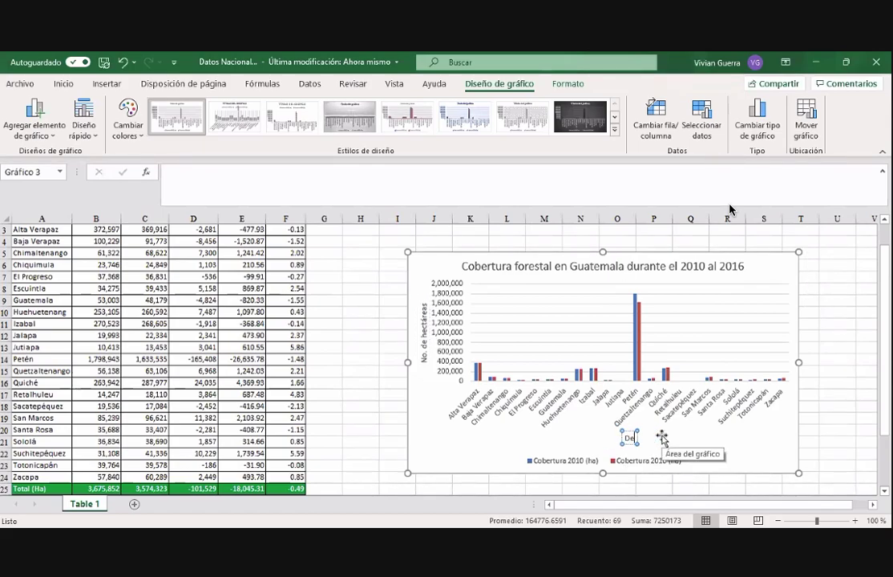
type("partamento")
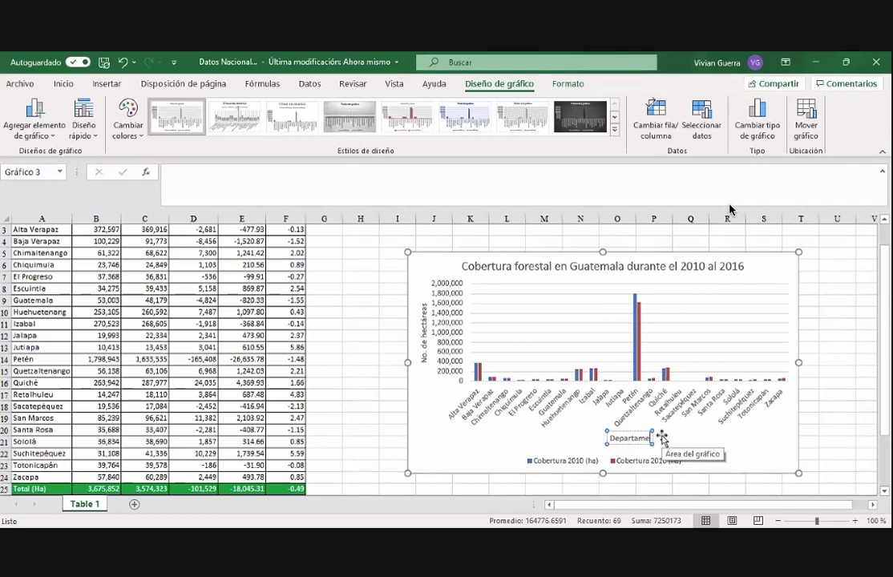
left_click(837, 396)
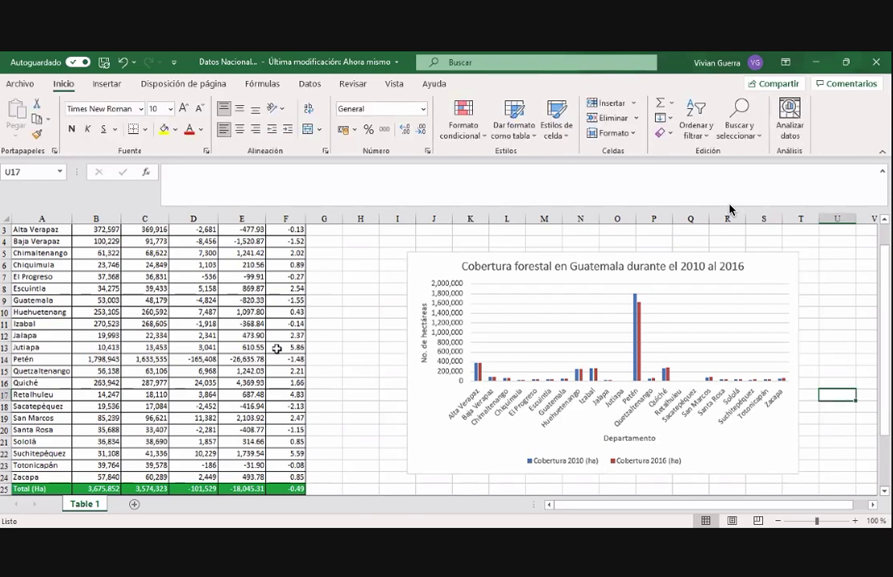
Step: Try clearing Petén's 2010 and 2016 coverage values in B14:C14 from the chart's source data
left_click(99, 360)
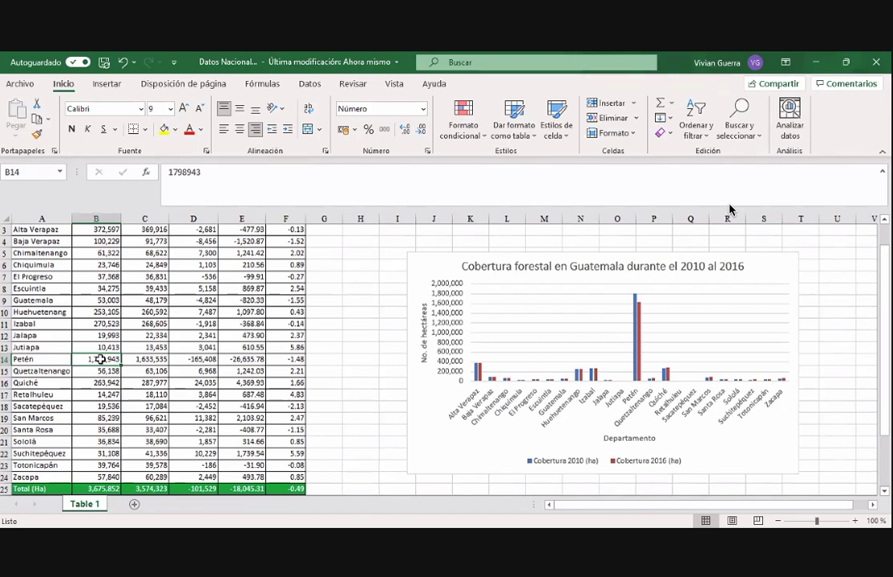
key("shift+Right")
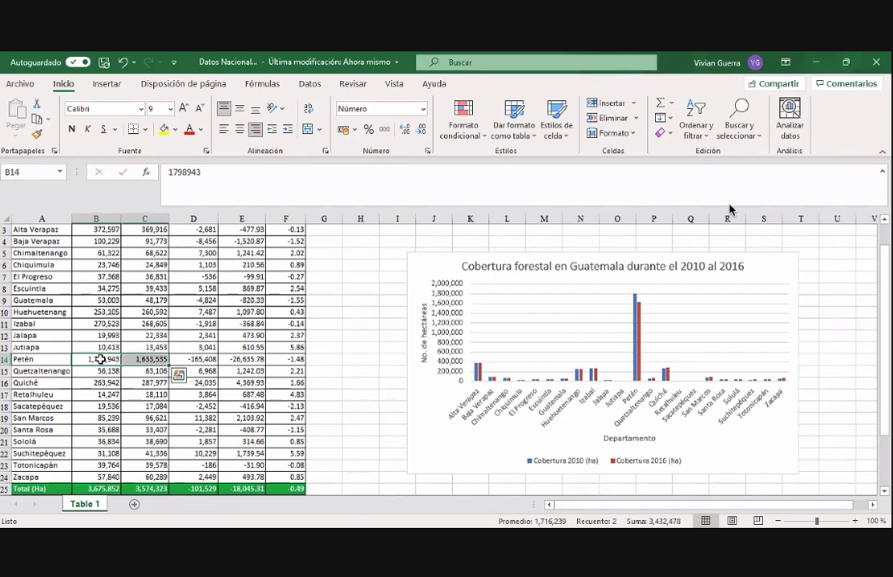
key("Delete")
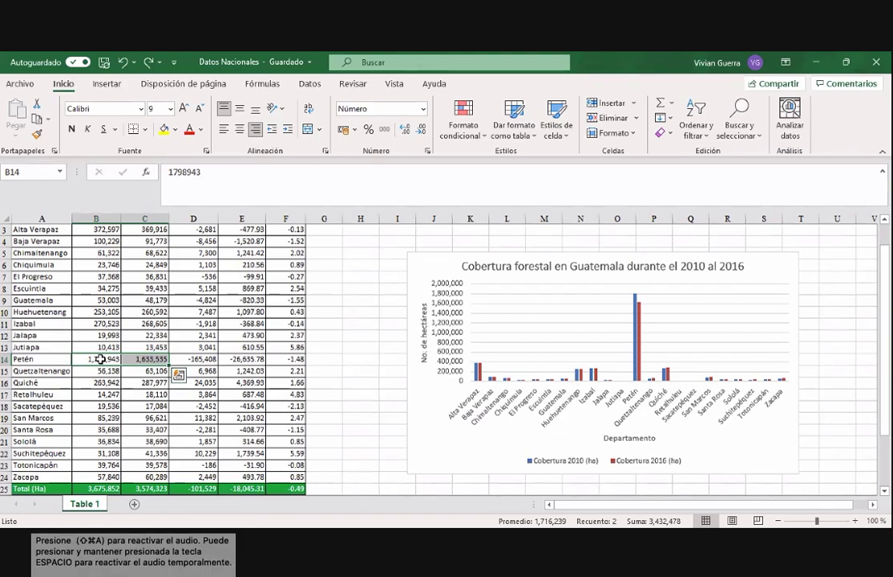
key("Escape")
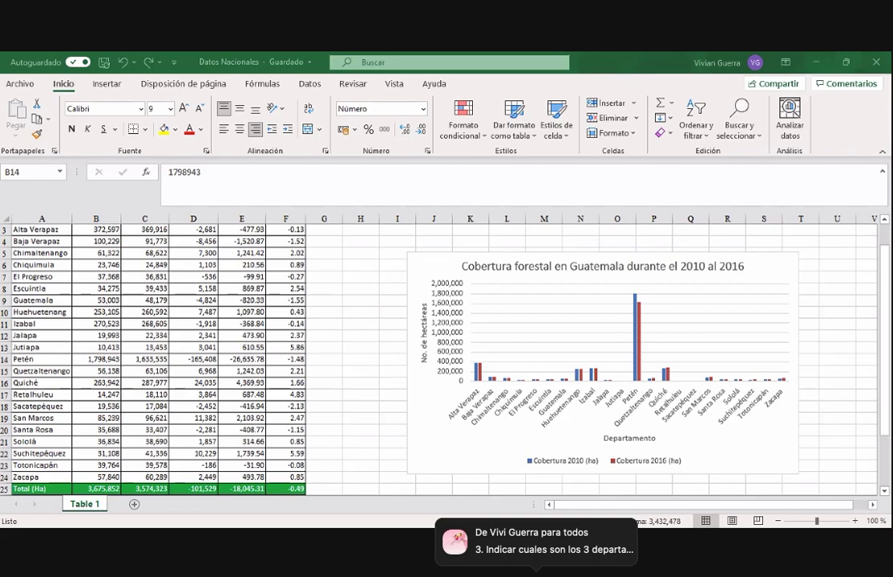
Step: Examine the net change 2010-2016 column, from its header to the Alta Verapaz and Baja Verapaz values
left_click_drag(96, 359, 144, 359)
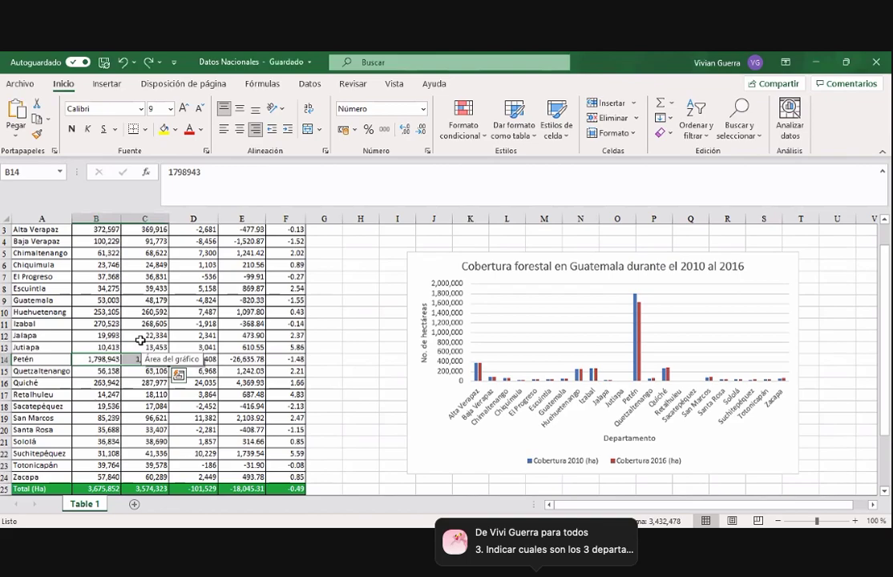
key("Up")
key("Up")
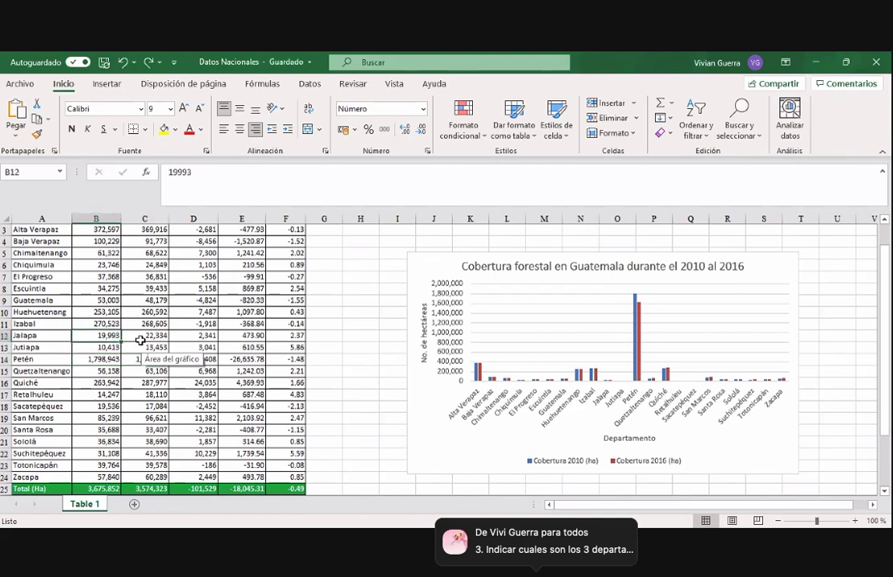
key("Up")
key("Up")
key("Up")
key("Up")
key("Up")
key("Up")
key("Up")
key("Up")
key("Up")
scroll(140, 341, "up", 1)
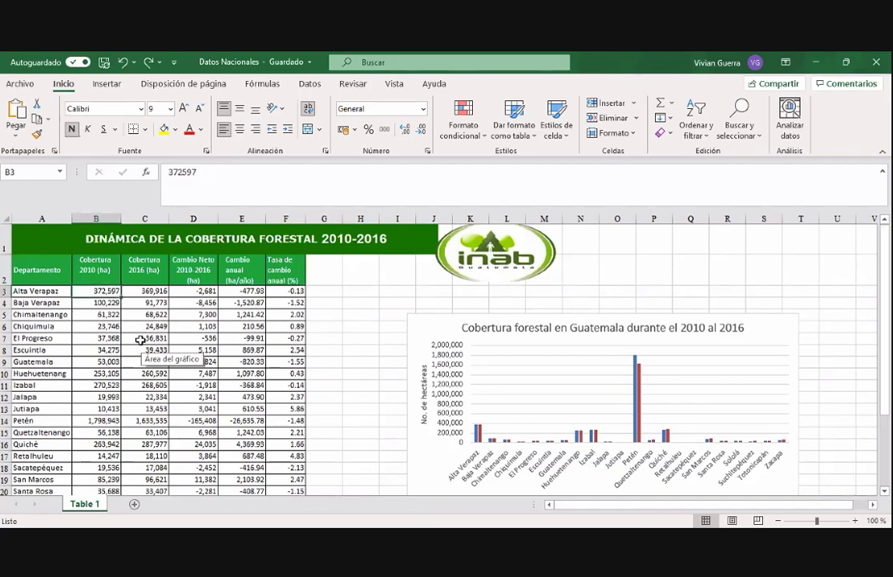
key("Right")
key("Right")
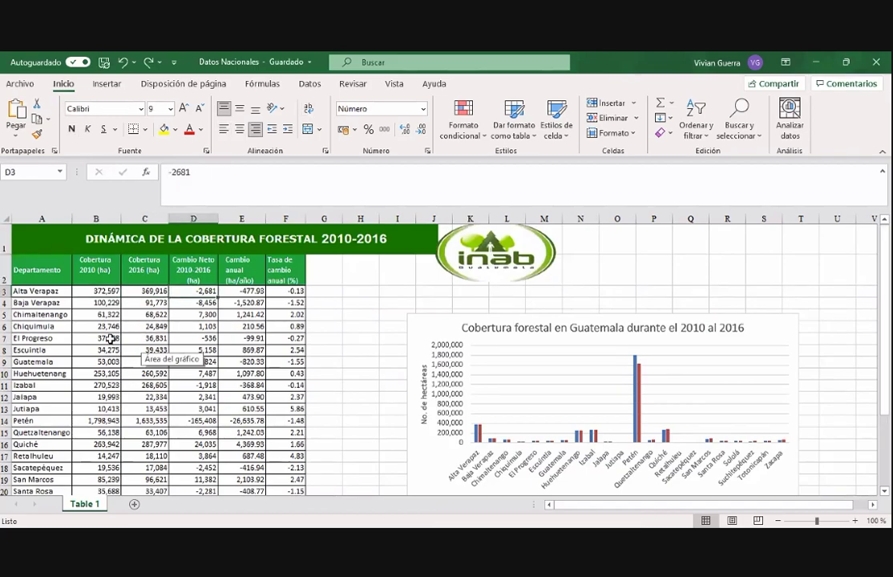
left_click(192, 264)
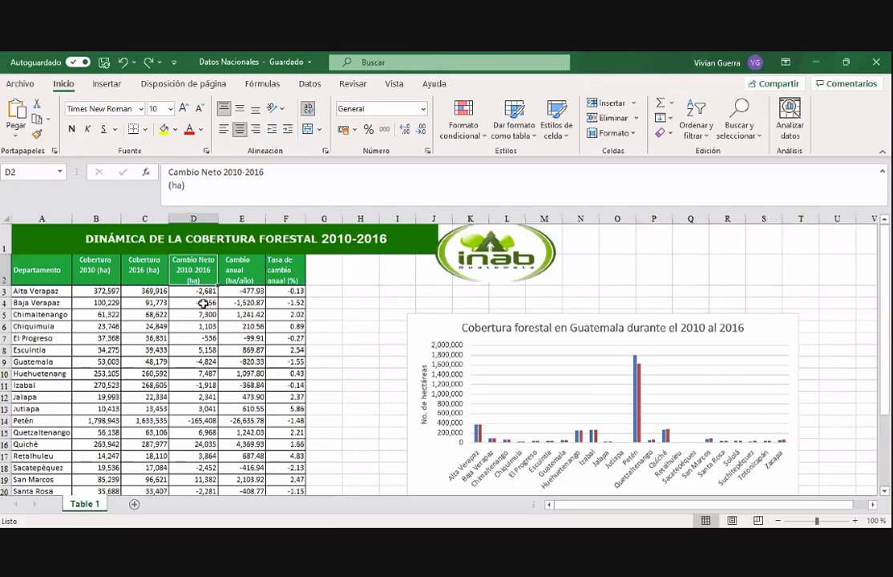
left_click(196, 293)
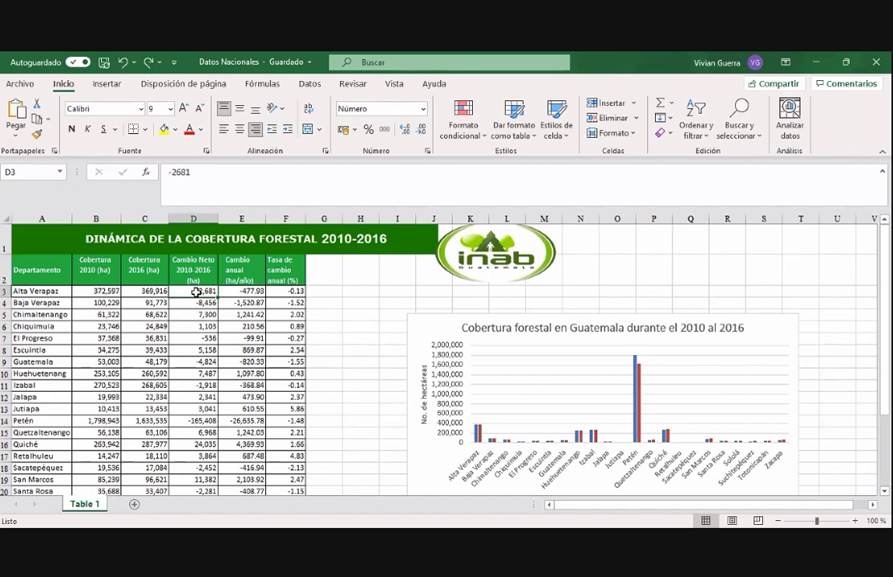
key("Down")
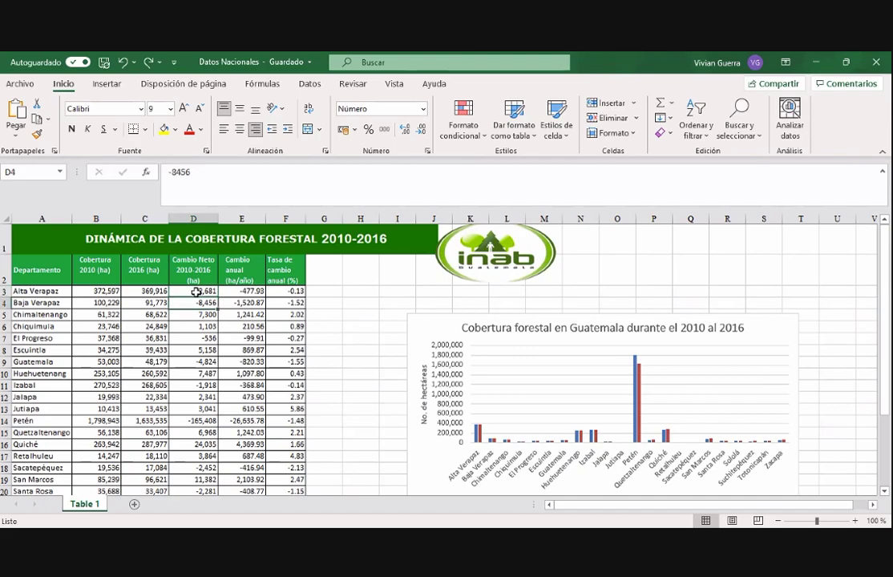
Step: Compare the 2010 and 2016 coverage values of the first departments, from Alta Verapaz to Chimaltenango
left_click(98, 291)
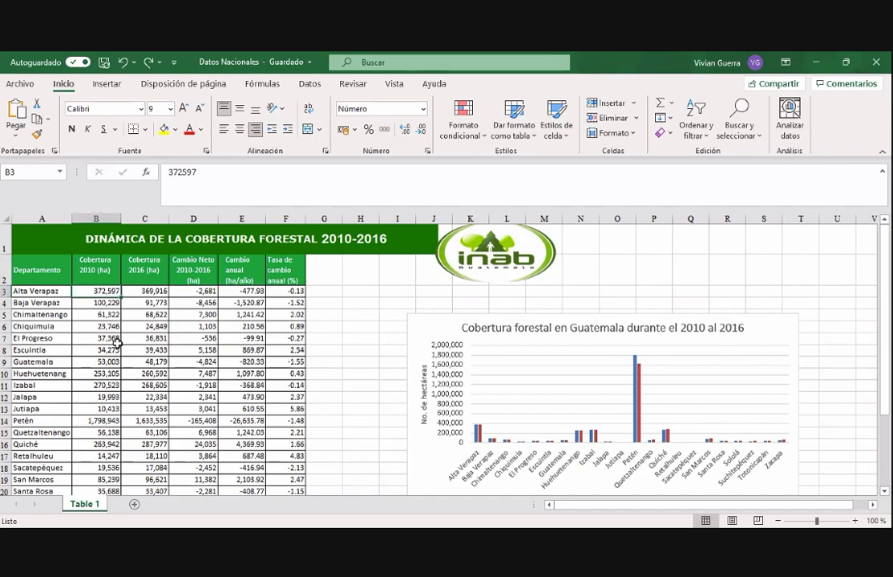
key("Right")
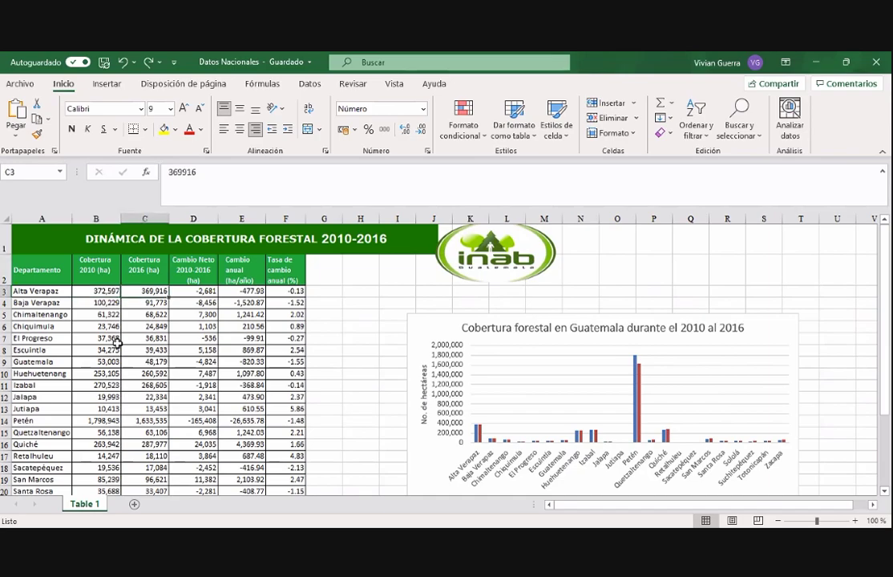
key("Right")
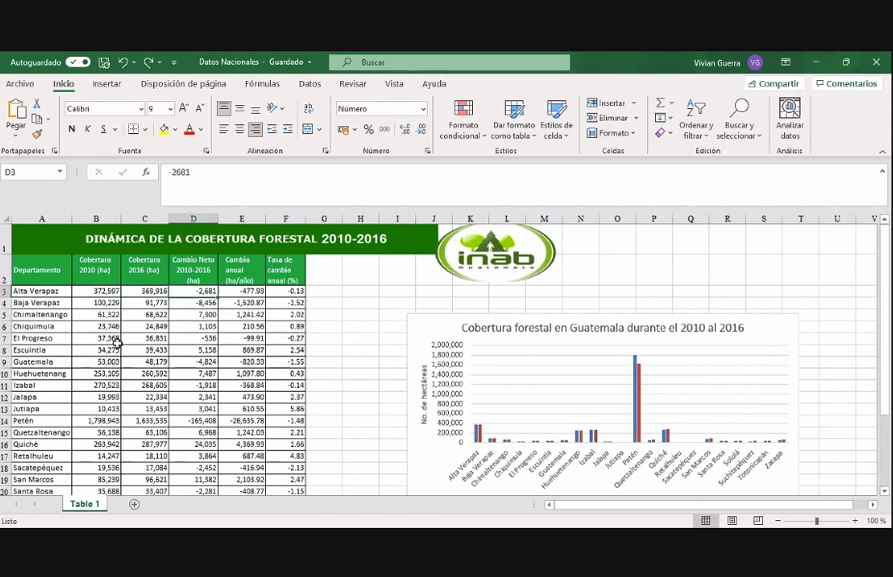
key("Left")
key("Left")
key("Down")
key("Down")
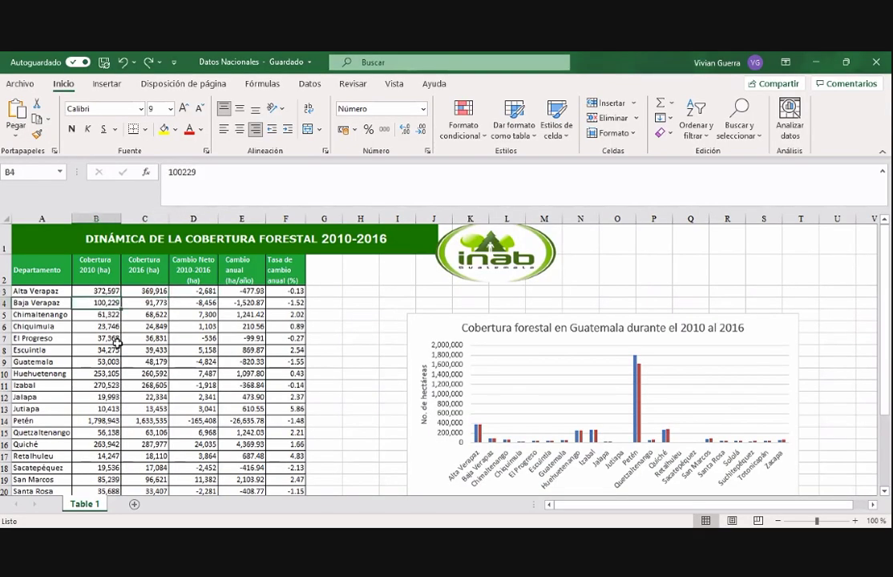
key("Right")
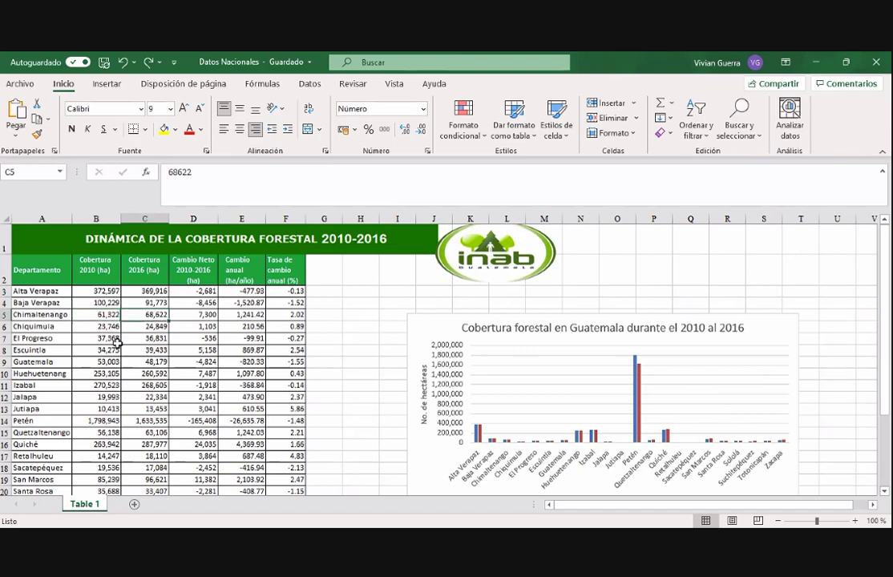
key("Left")
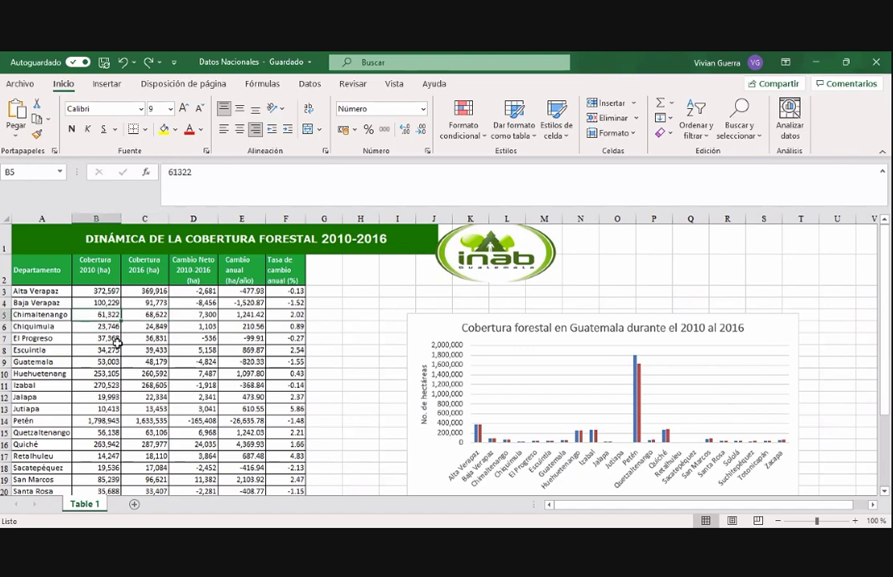
key("Right")
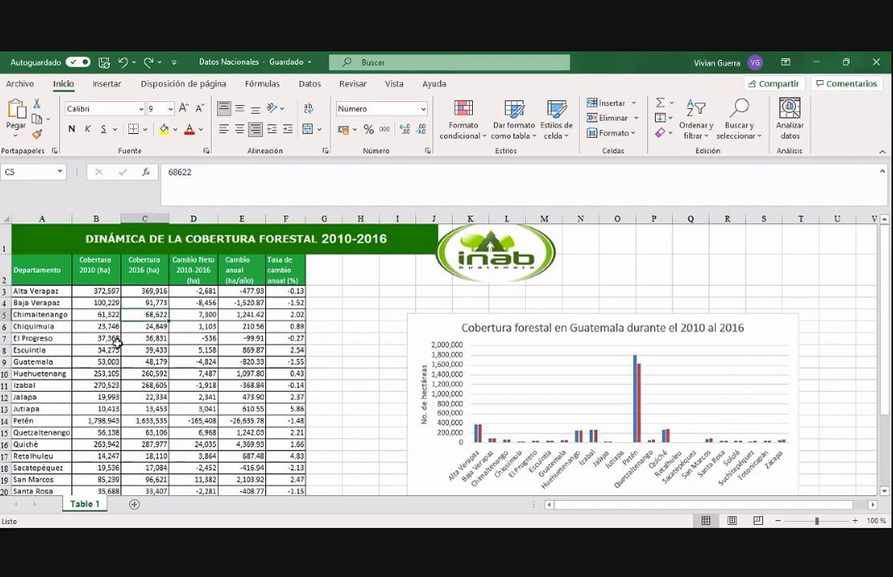
Step: Review the net change values in column D for gains and losses, from Chimaltenango down to Zacapa and back
key("Right")
key("Down")
key("Down")
key("Down")
key("Down")
key("Down")
key("Down")
key("Down")
key("Down")
key("Down")
key("Down")
key("Down")
key("Down")
key("Down")
key("Down")
key("Down")
key("Down")
key("Down")
key("Down")
key("Down")
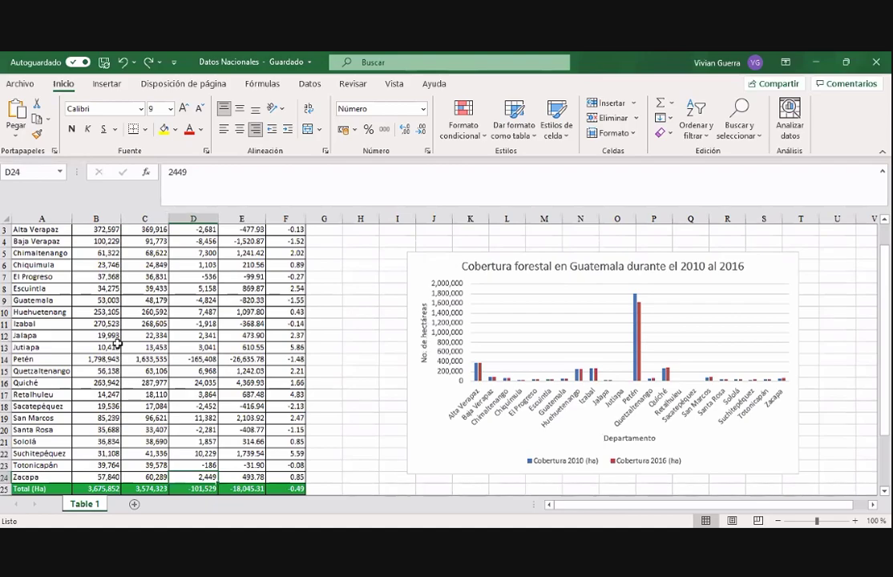
key("Up")
key("Up")
key("Up")
key("Up")
key("Up")
key("Up")
key("Up")
key("Up")
key("Up")
key("Up")
key("Up")
key("Up")
key("Up")
key("Up")
key("Up")
key("Up")
key("Up")
key("Up")
key("Up")
key("Up")
key("Down")
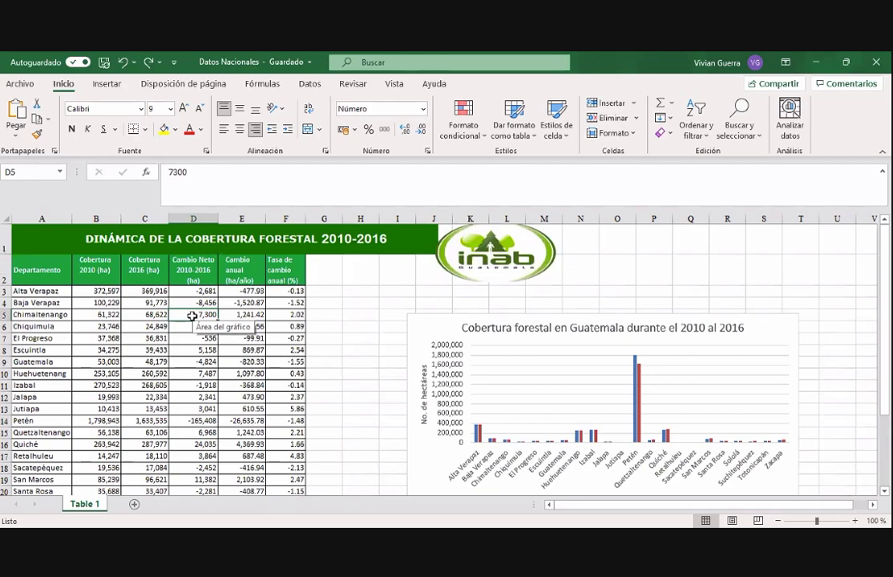
key("Down")
key("Down")
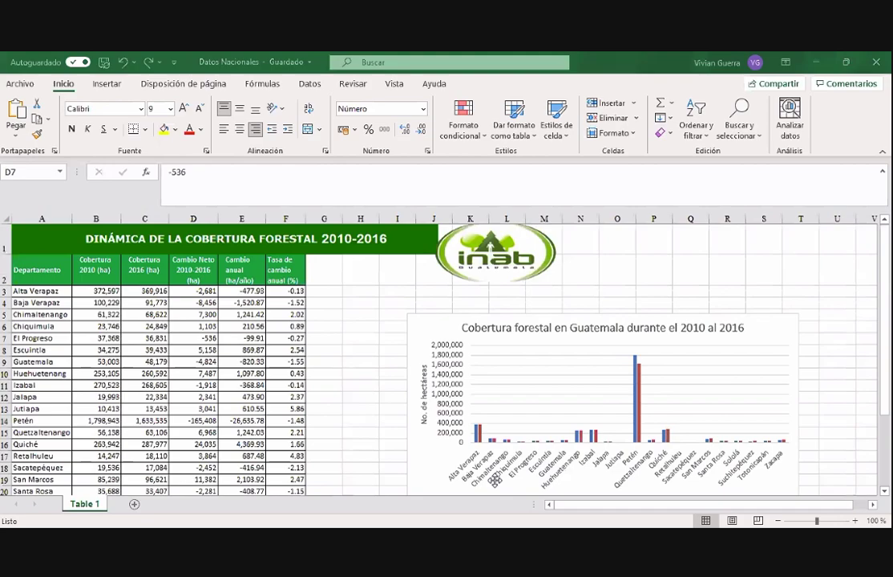
Step: In the municipal data workbook, insert a 2-D clustered column chart of Alta Verapaz's municipalities from B4:D21 and place it beside the table
key("alt+Tab")
left_click(152, 264)
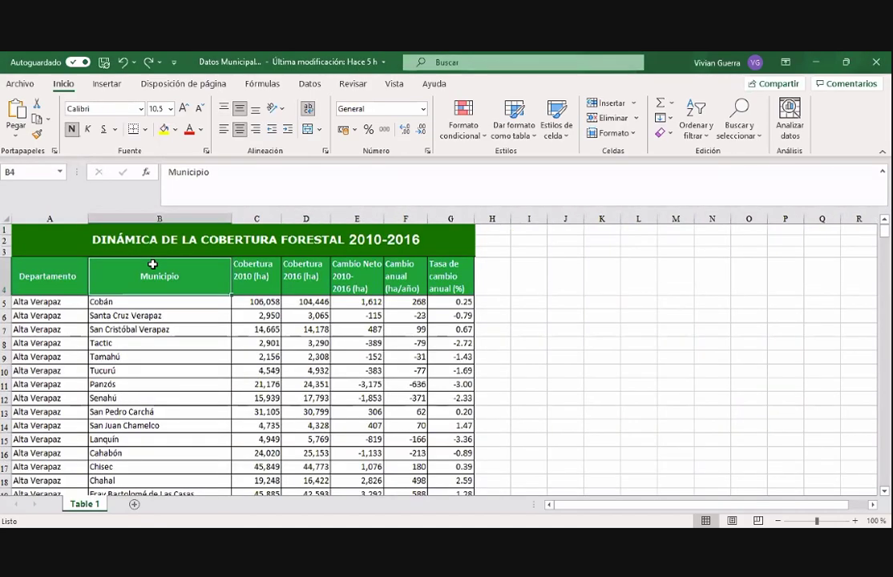
key("shift+Right")
key("shift+Right")
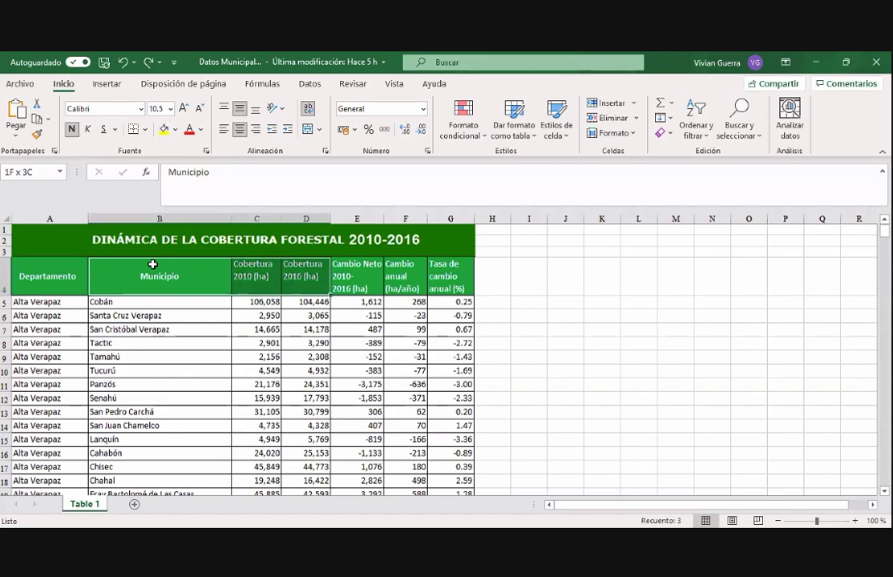
key("shift+Down")
key("shift+Down")
key("shift+Down")
key("shift+Down")
key("shift+Down")
key("shift+Down")
key("shift+Down")
key("shift+Down")
key("shift+Down")
key("shift+Down")
key("shift+Down")
key("shift+Down")
key("shift+Down")
key("shift+Down")
key("shift+Down")
key("shift+Down")
key("shift+Down")
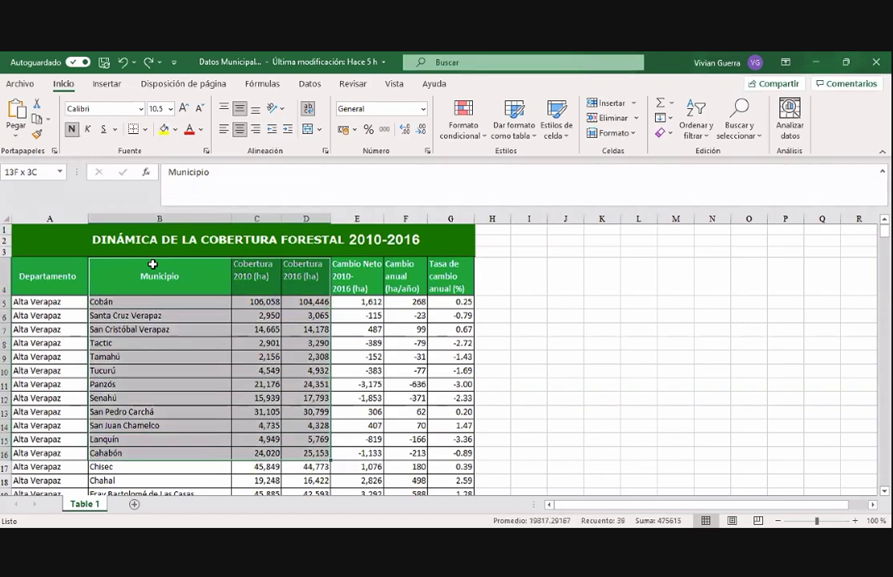
scroll(153, 264, "down", 1)
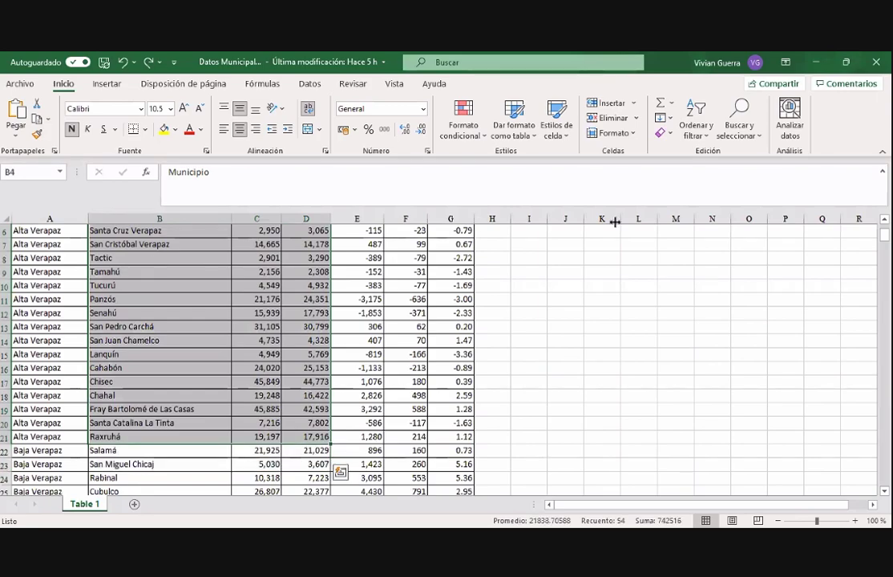
left_click(885, 221)
left_click(885, 222)
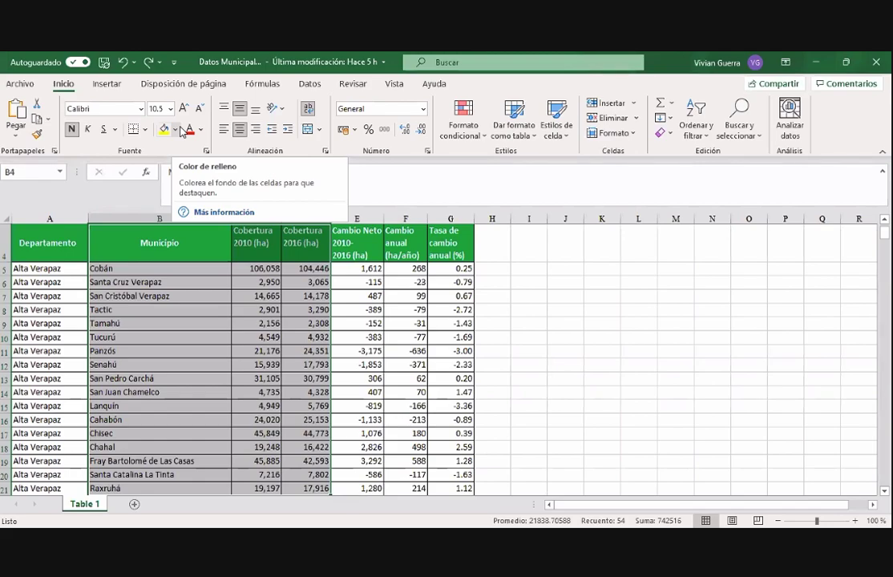
left_click(108, 84)
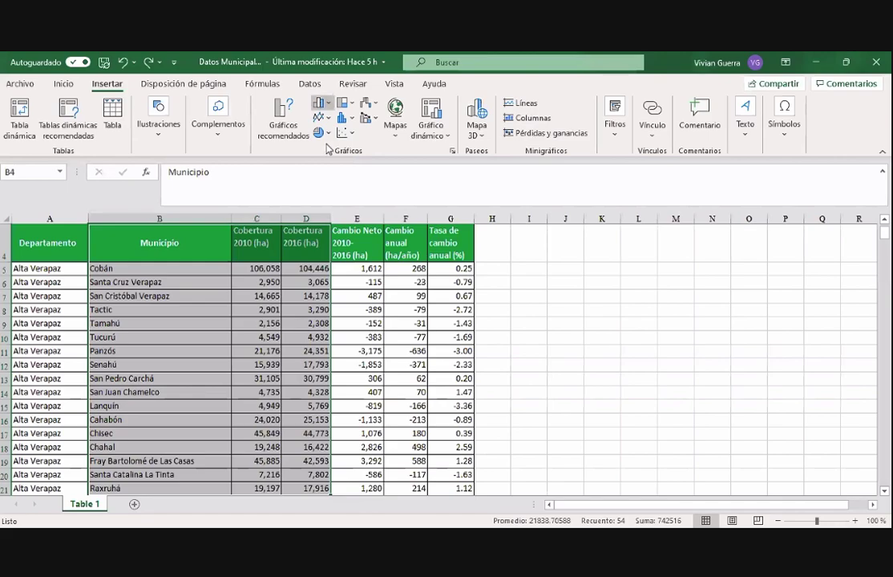
left_click(320, 104)
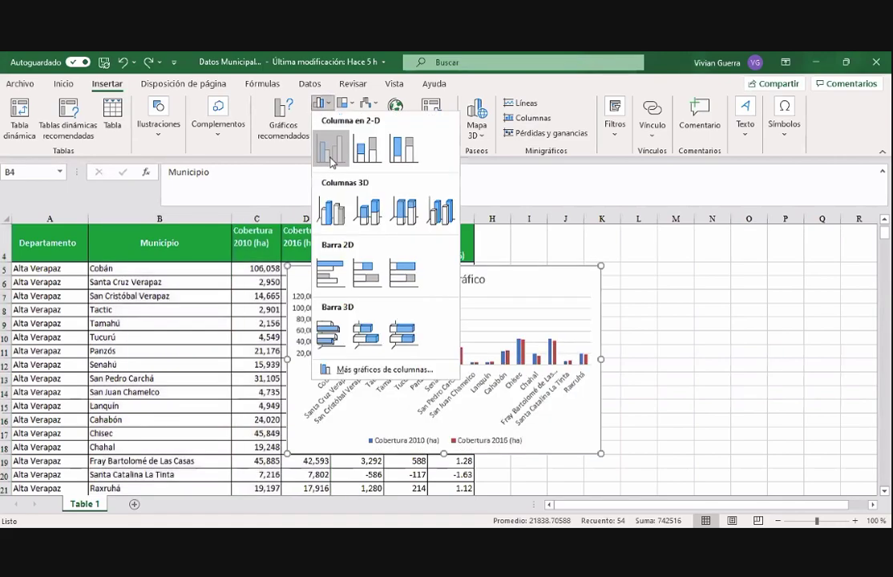
left_click(332, 158)
left_click_drag(739, 293, 794, 241)
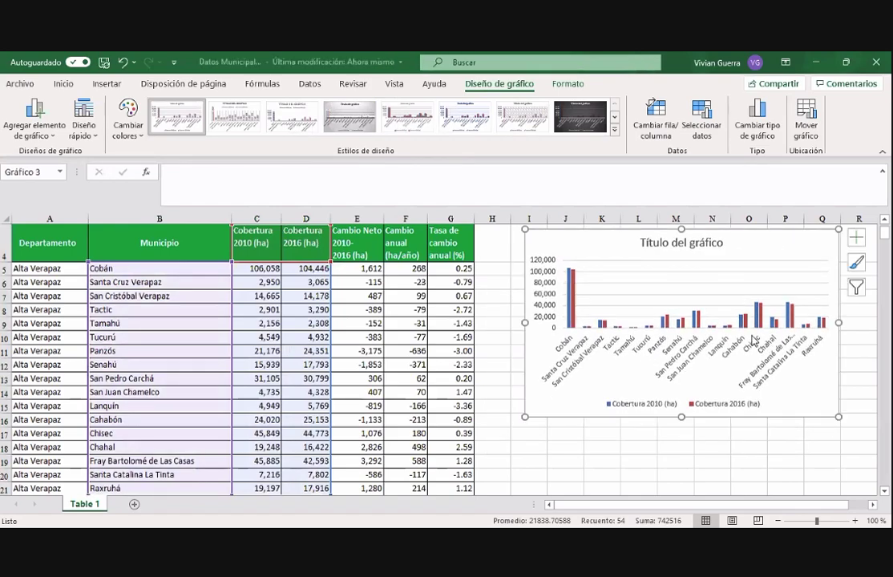
Step: Change the chart title to "Cobertura forestal del departamento de Alta Verapaz durante el 2010-2016"
left_click(666, 242)
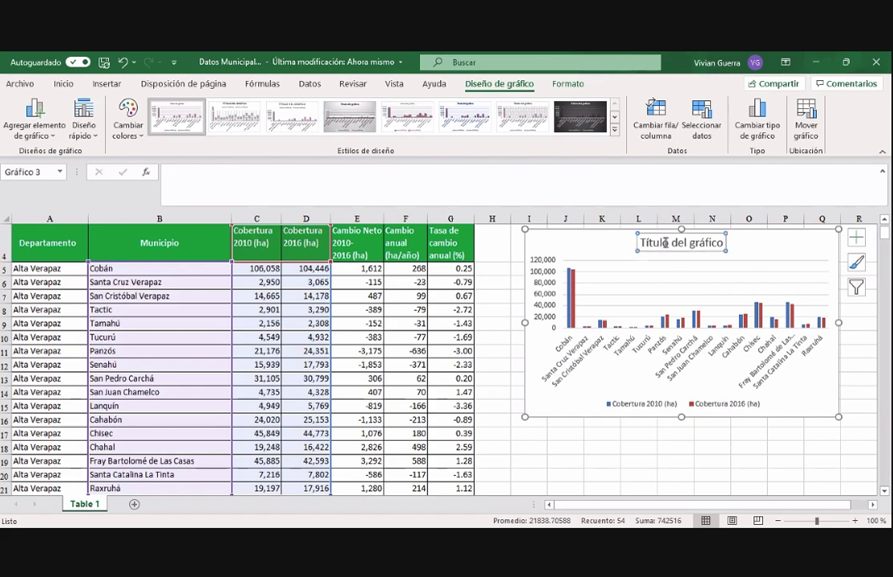
double_click(665, 243)
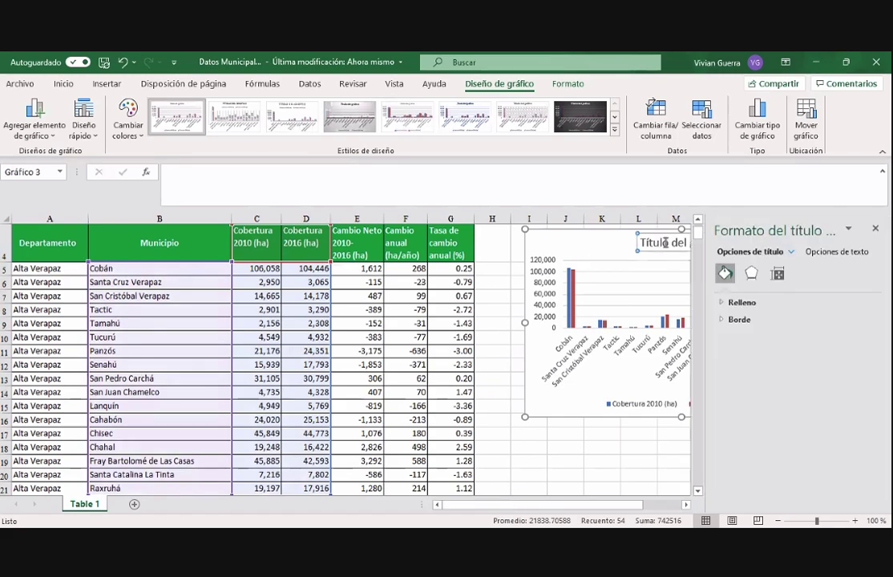
left_click(664, 242)
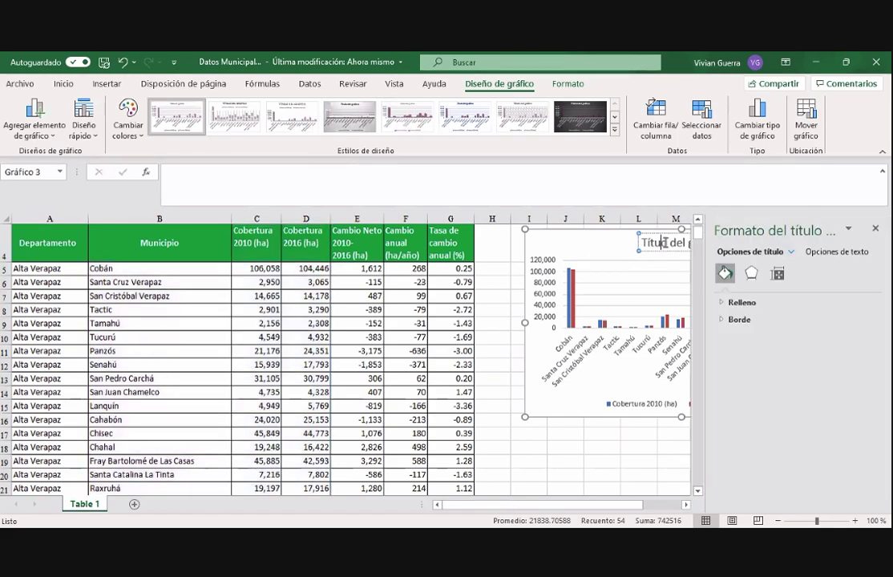
key("BackSpace")
key("BackSpace")
key("BackSpace")
key("BackSpace")
key("Delete")
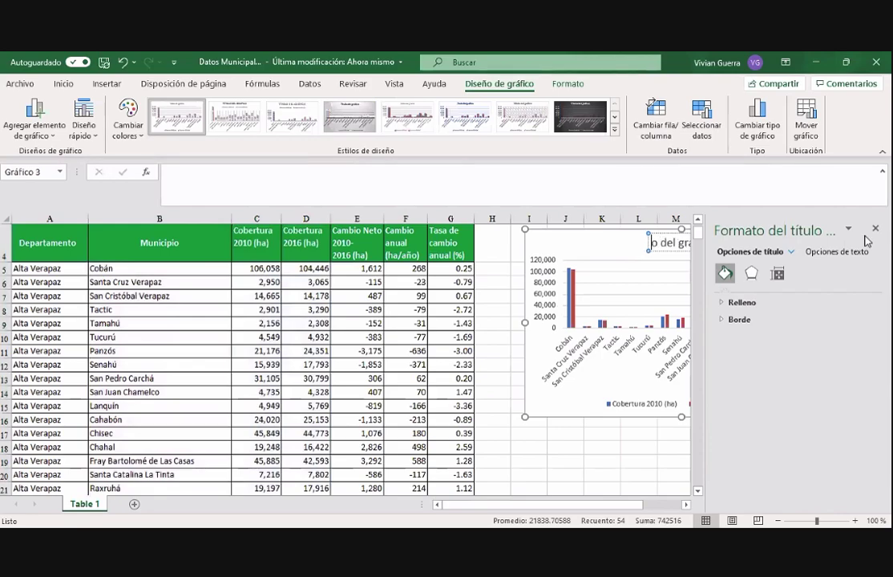
left_click(875, 230)
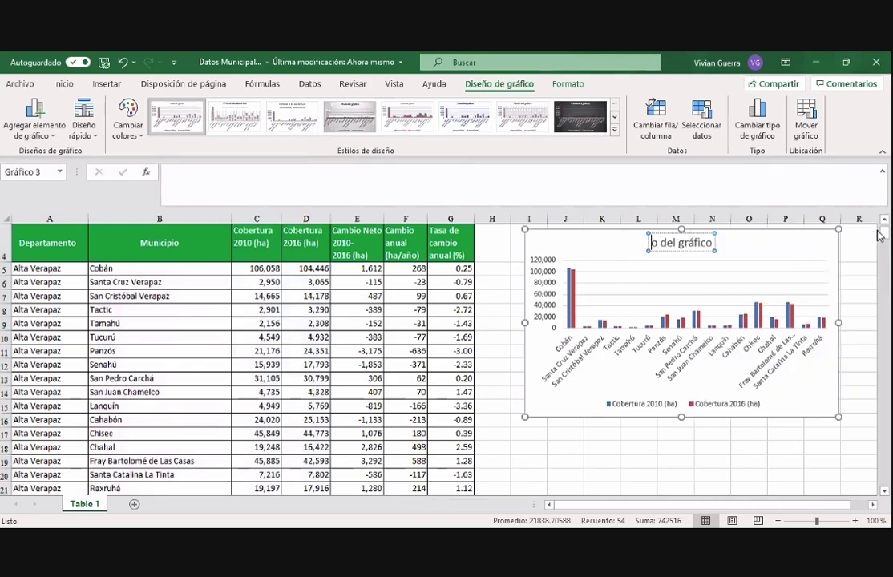
type("C")
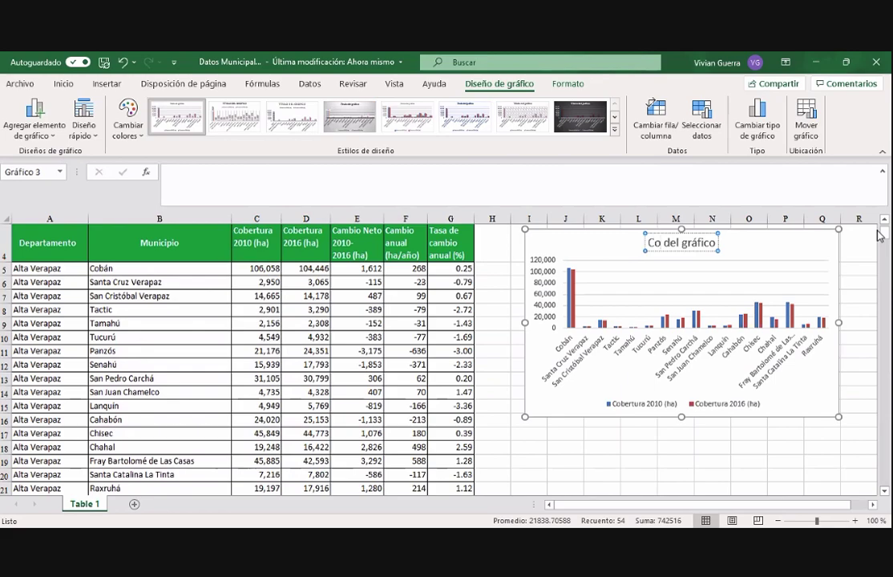
type("obertura forestal del departamento de Alta Verapaz")
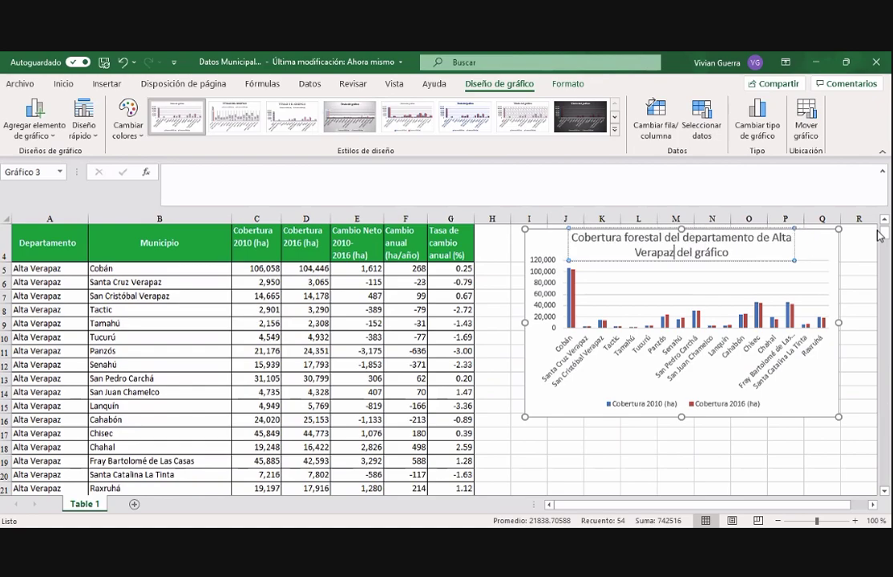
type(" durante el")
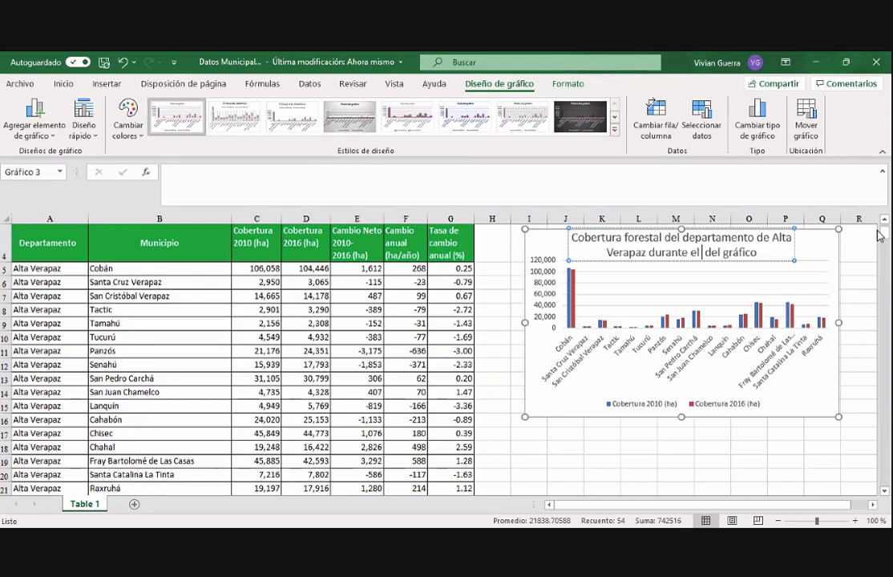
type(" 2010-2")
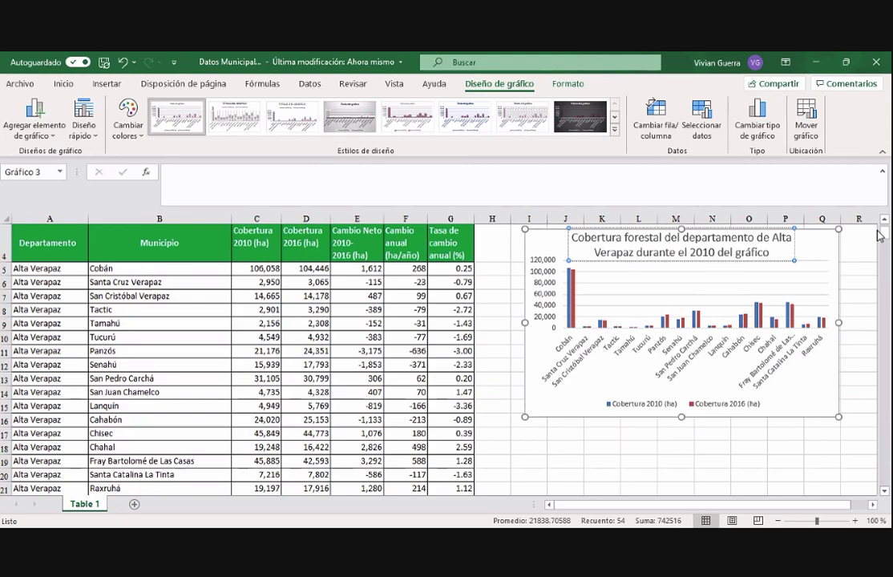
type("016")
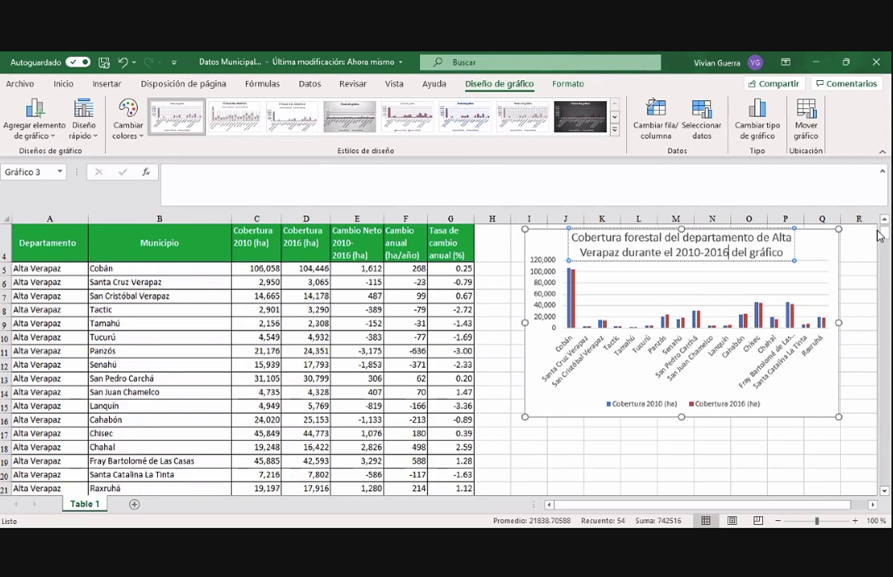
key("Delete")
key("Delete")
key("Delete")
key("Delete")
key("Delete")
key("Delete")
key("Delete")
key("Delete")
key("Delete")
key("Delete")
key("Delete")
key("Delete")
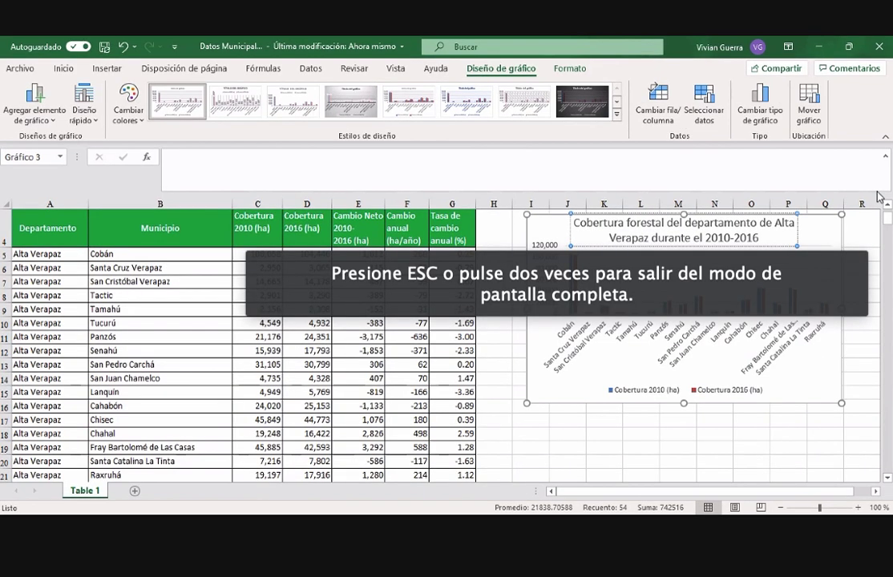
Step: Add axis titles to the Alta Verapaz chart and name the vertical axis "No. de hectáreas"
left_click(856, 238)
left_click(401, 251)
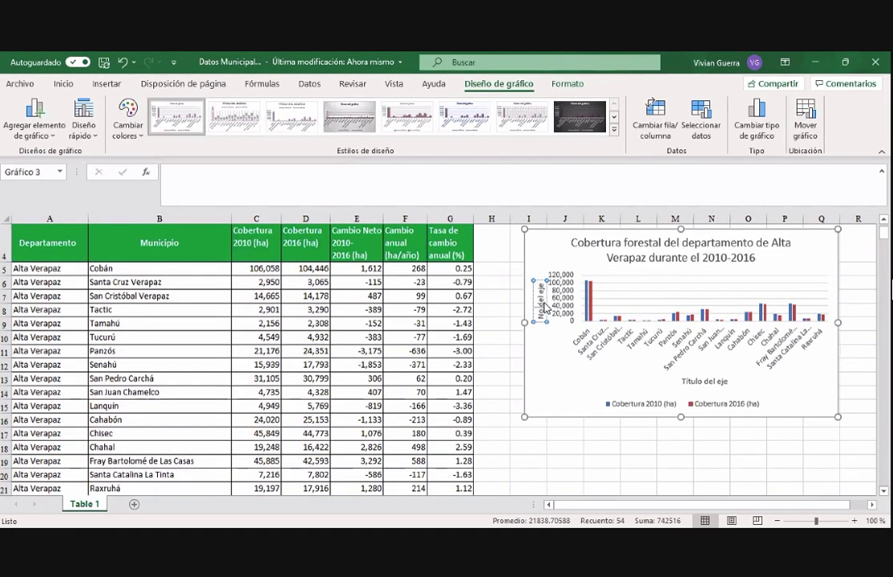
type(". de hectáreas")
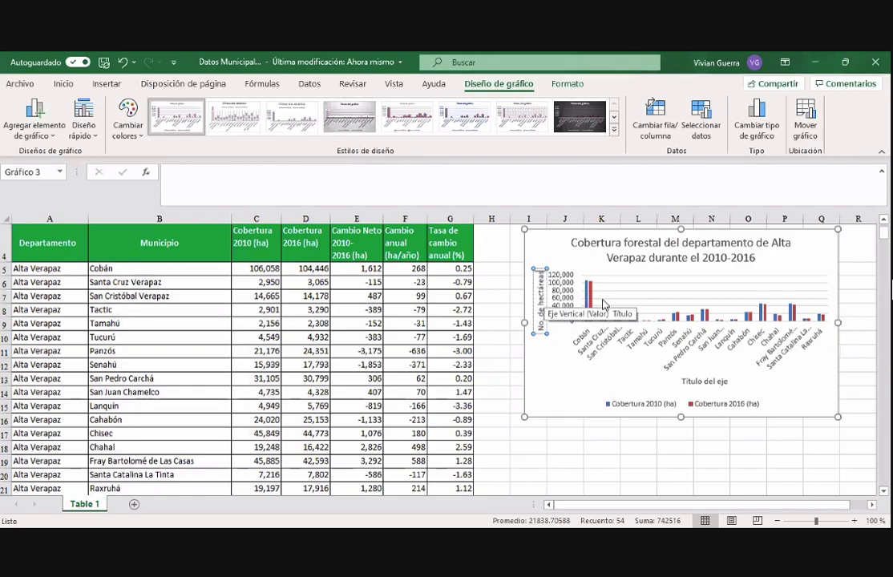
key("Delete")
key("Delete")
key("Delete")
key("Delete")
key("Delete")
key("Delete")
key("Delete")
key("Delete")
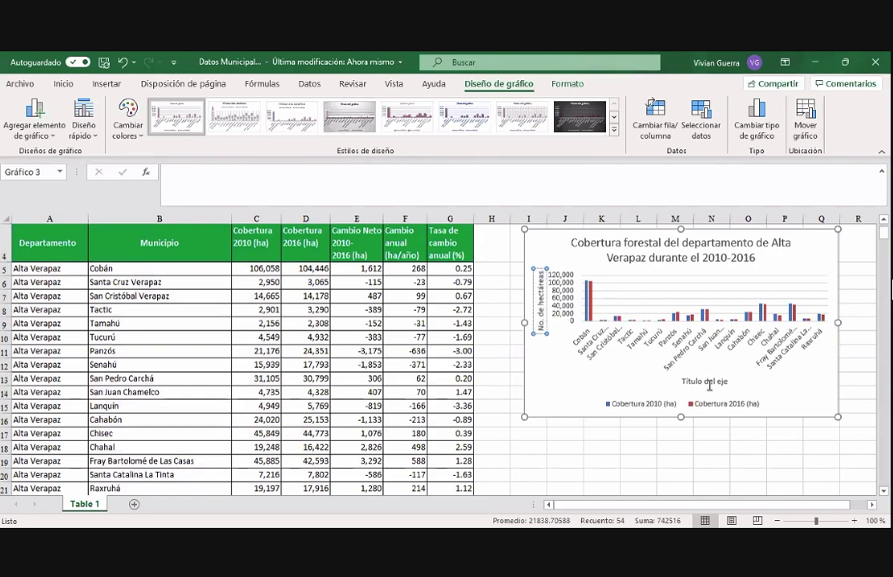
Step: Rename the chart's horizontal axis title "Municipios" and deselect the chart
left_click(707, 382)
double_click(707, 381)
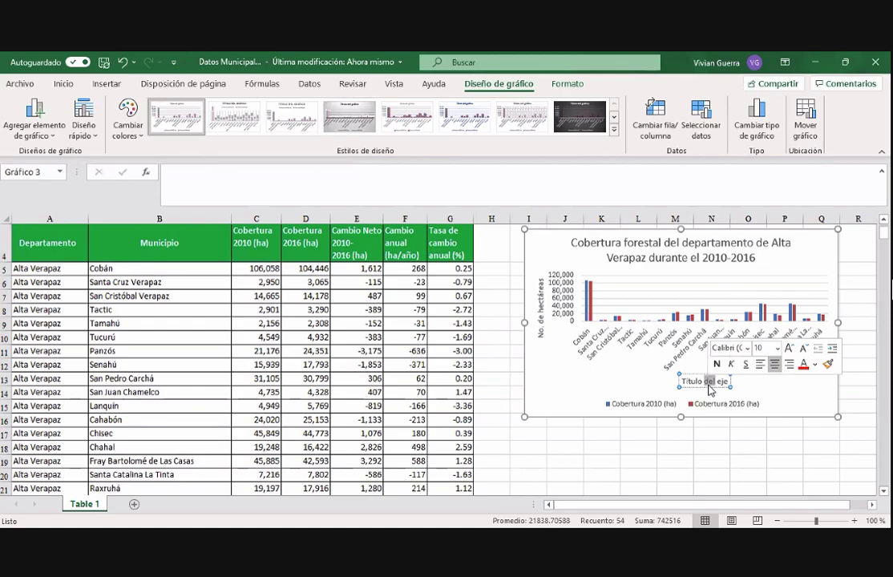
key("BackSpace")
key("BackSpace")
key("BackSpace")
key("BackSpace")
key("BackSpace")
key("BackSpace")
key("BackSpace")
key("BackSpace")
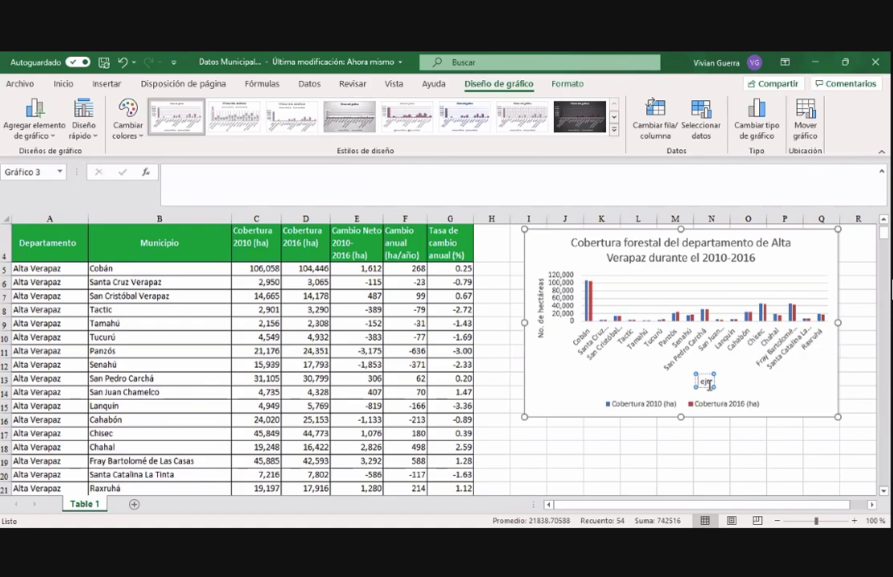
type("Municipios")
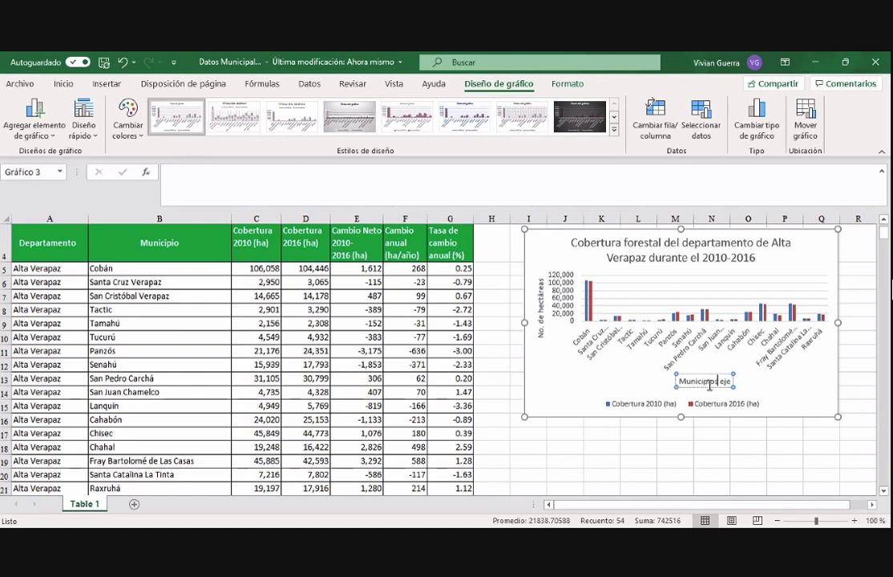
key("Delete")
key("Delete")
key("Delete")
key("Delete")
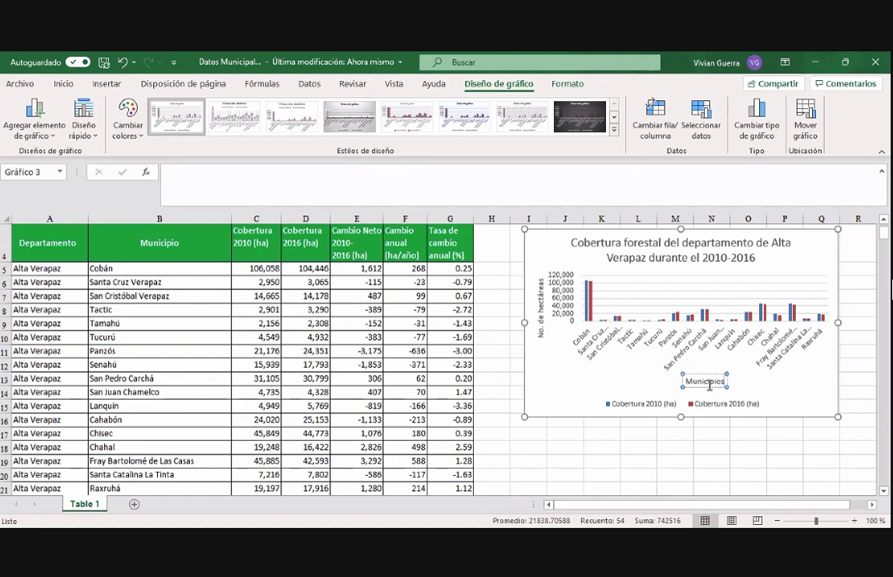
left_click(664, 480)
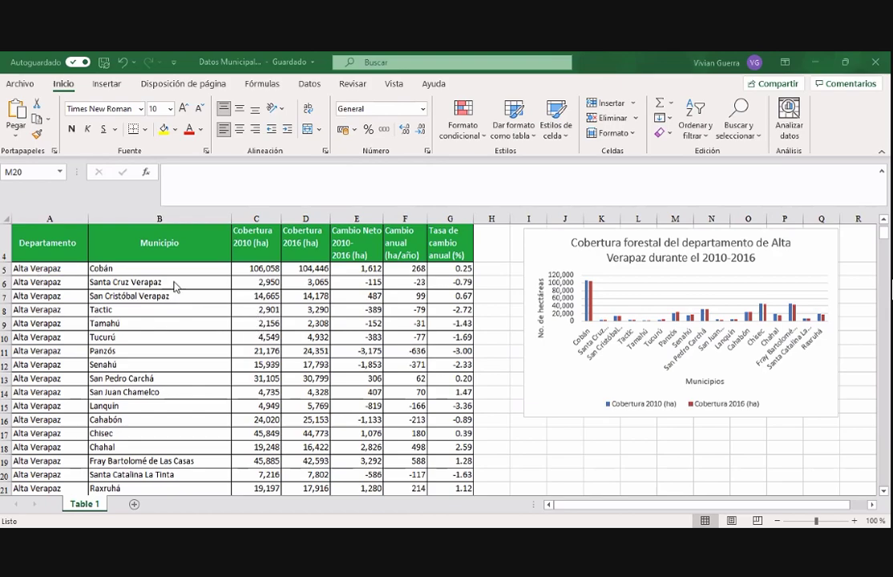
Step: Examine the municipal table from the first 2010 coverage value to where the Alta Verapaz rows end and Baja Verapaz begins
left_click(256, 269)
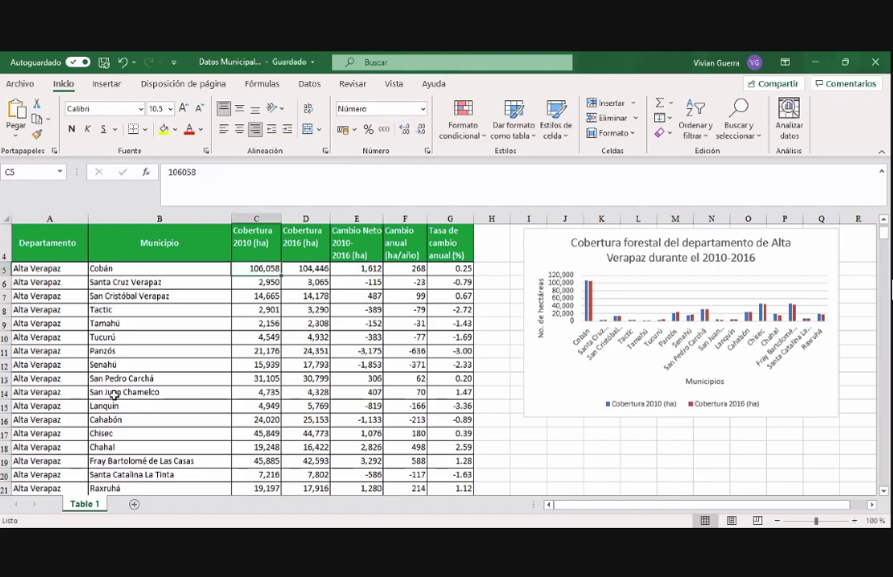
left_click(76, 446)
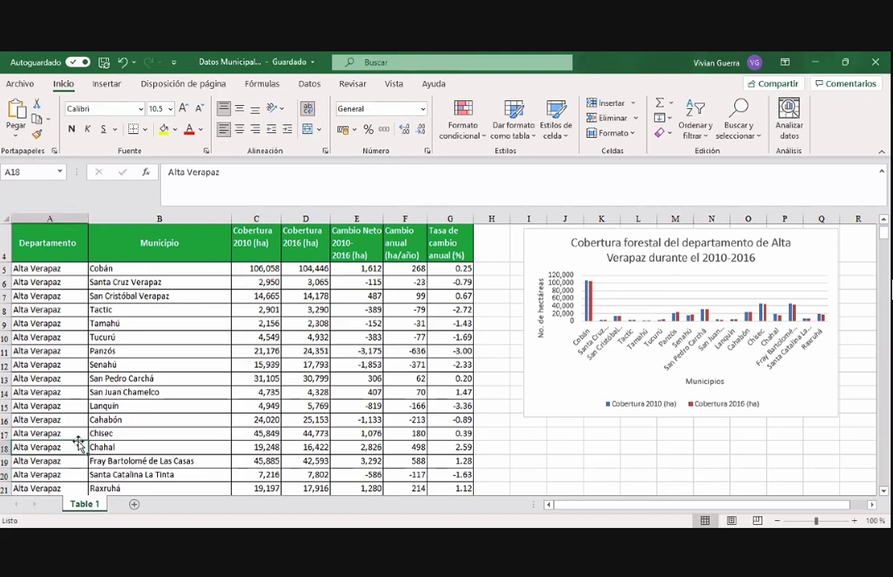
key("Down")
key("Down")
key("Down")
key("Down")
key("Down")
key("Down")
key("Down")
key("Down")
key("Down")
key("Down")
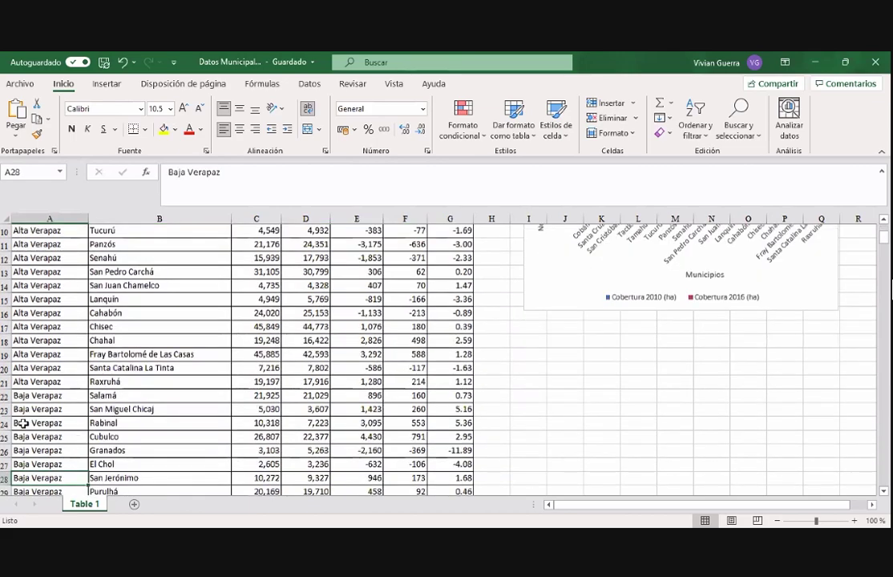
left_click(6, 395)
left_click_drag(5, 396, 5, 464)
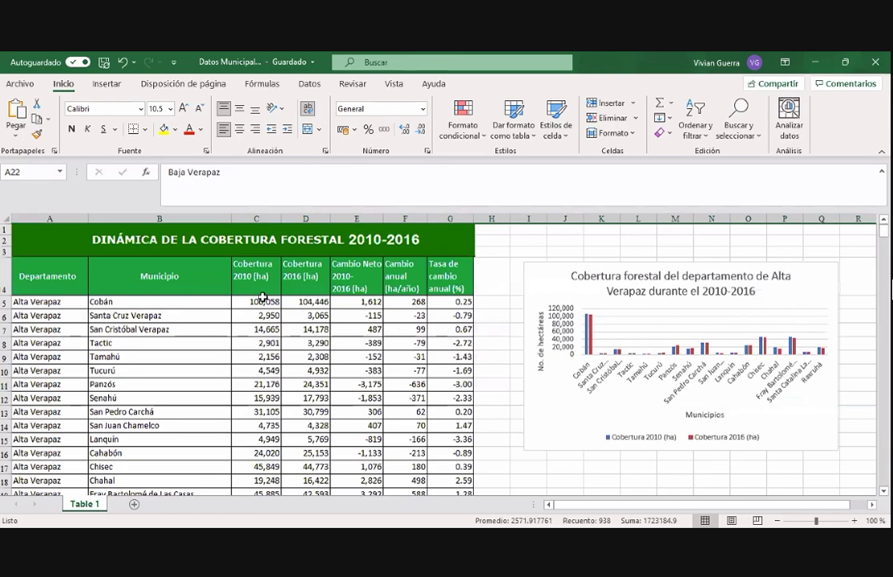
Step: Check the extent of Alta Verapaz's 2010 coverage values, selecting C5:C21
left_click_drag(258, 302, 266, 495)
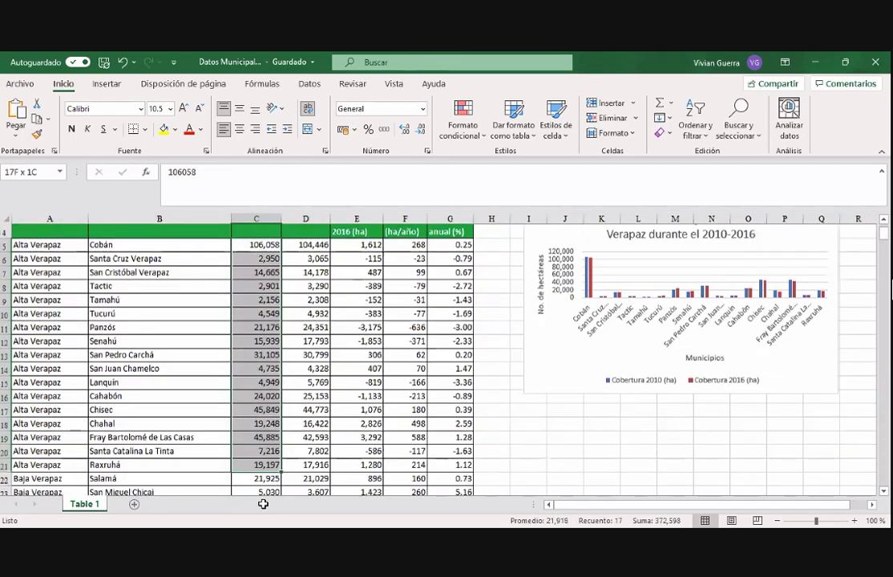
scroll(265, 423, "down", 1)
left_click_drag(266, 424, 265, 424)
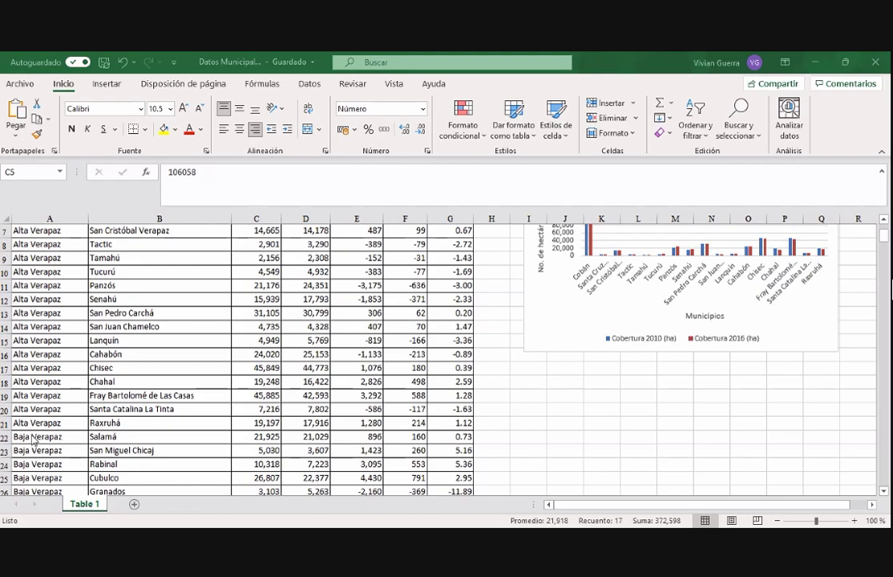
Step: Insert an empty row above Salamá, at row 22, and label it "Suma" in cell B22
left_click(3, 441)
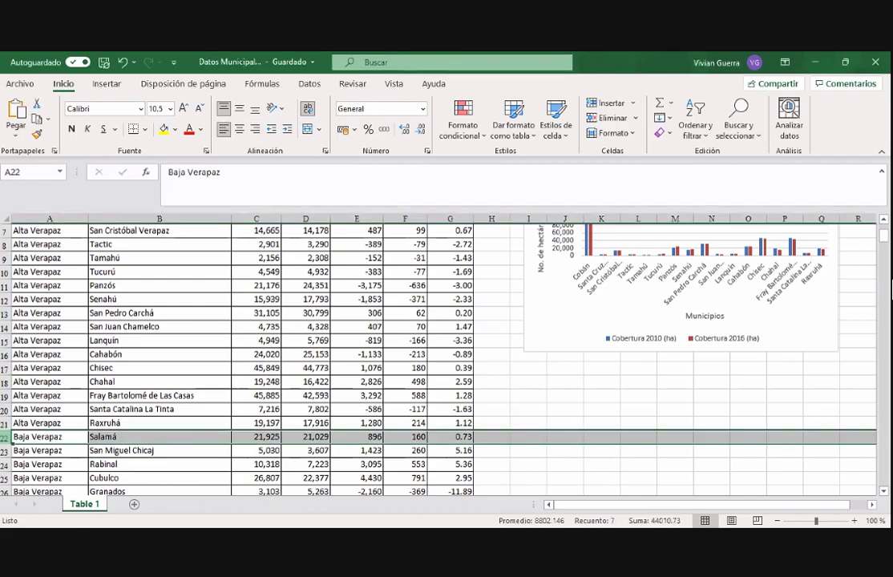
right_click(4, 441)
left_click(61, 314)
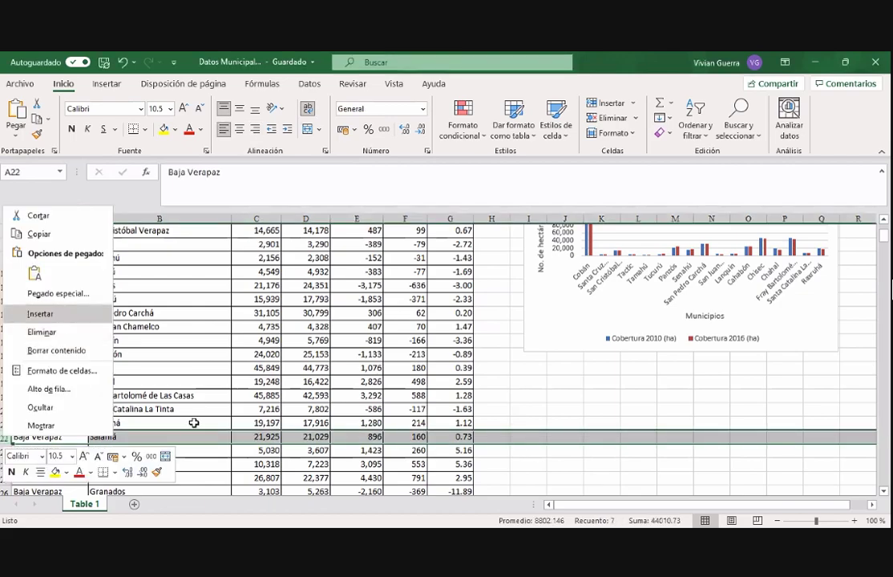
left_click(118, 438)
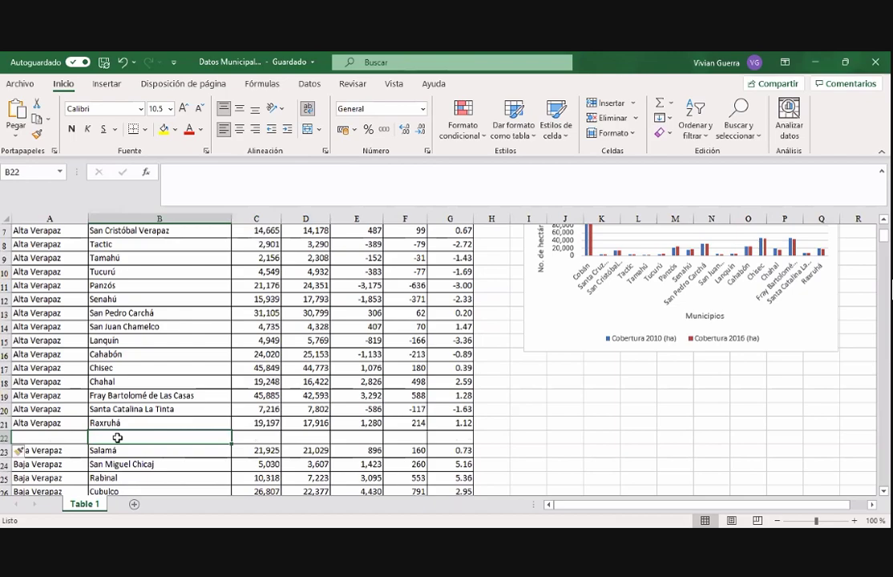
type("Suma")
key("Return")
Step: Total Alta Verapaz's 2010 coverage in C22 with =SUMA(C5:C21) and extend the formula to the 2016 coverage in D22
left_click(117, 438)
key("Right")
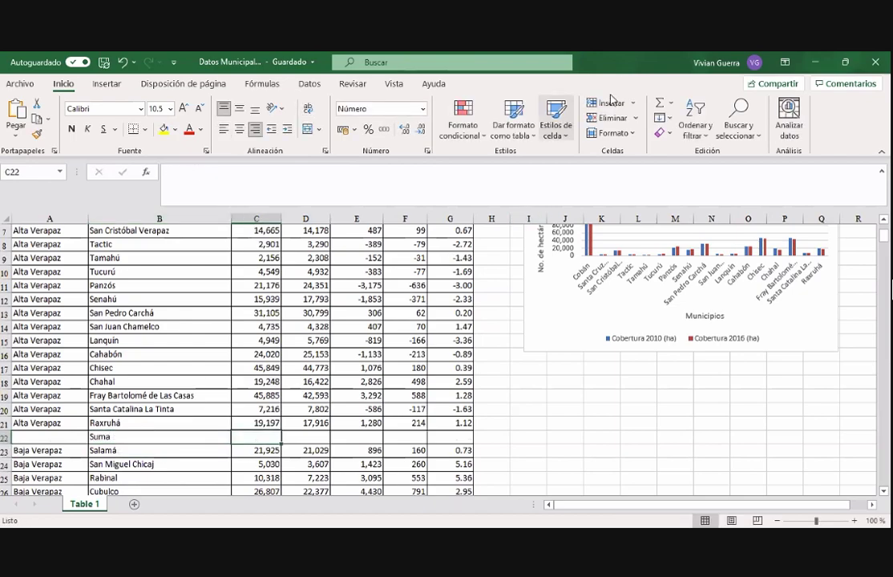
left_click(661, 105)
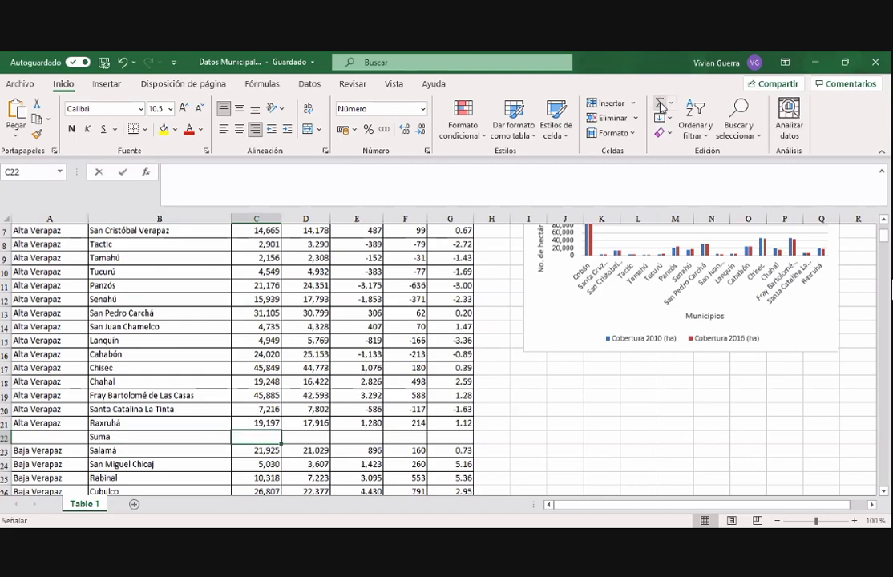
key("Return")
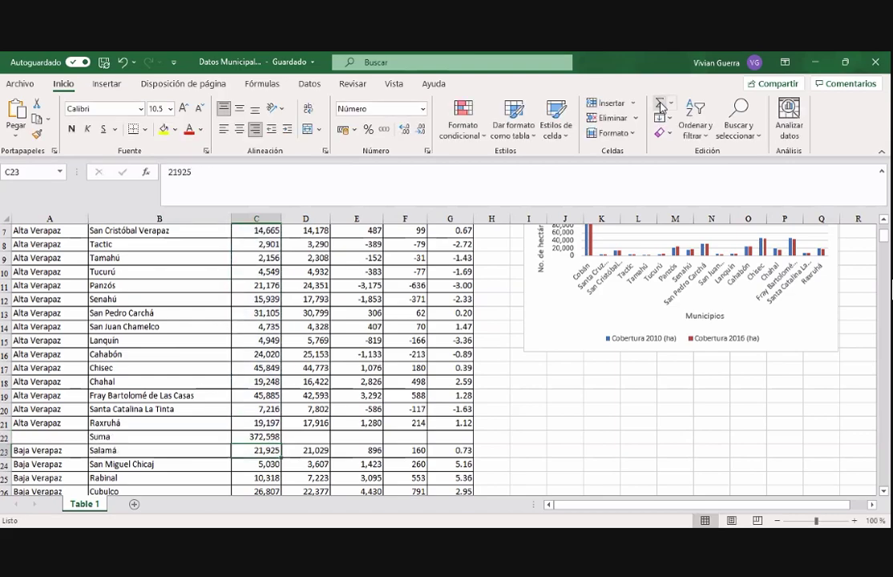
key("Right")
key("Up")
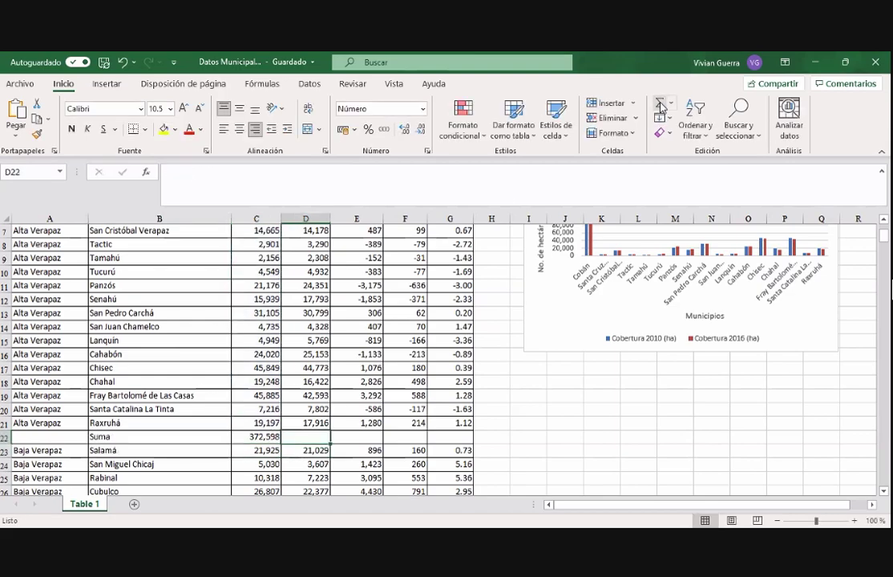
left_click(273, 437)
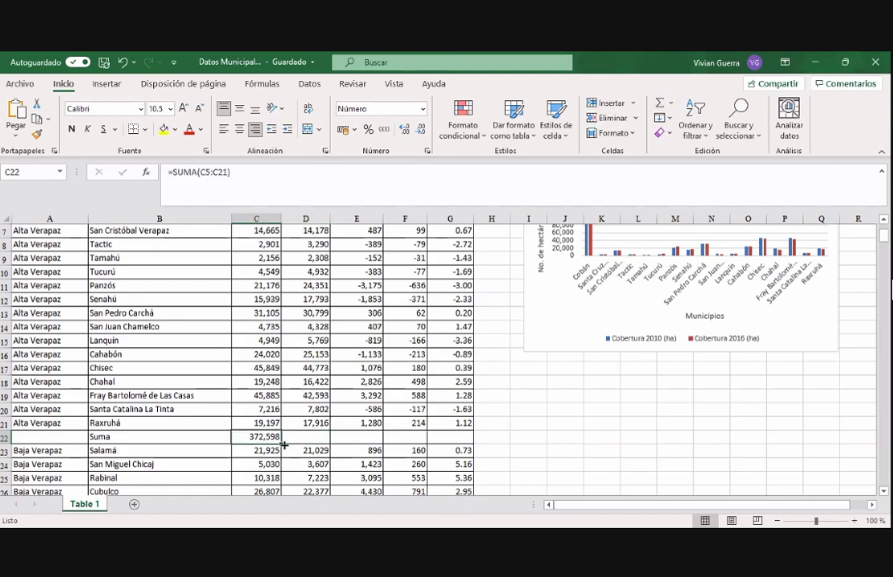
left_click_drag(283, 445, 308, 439)
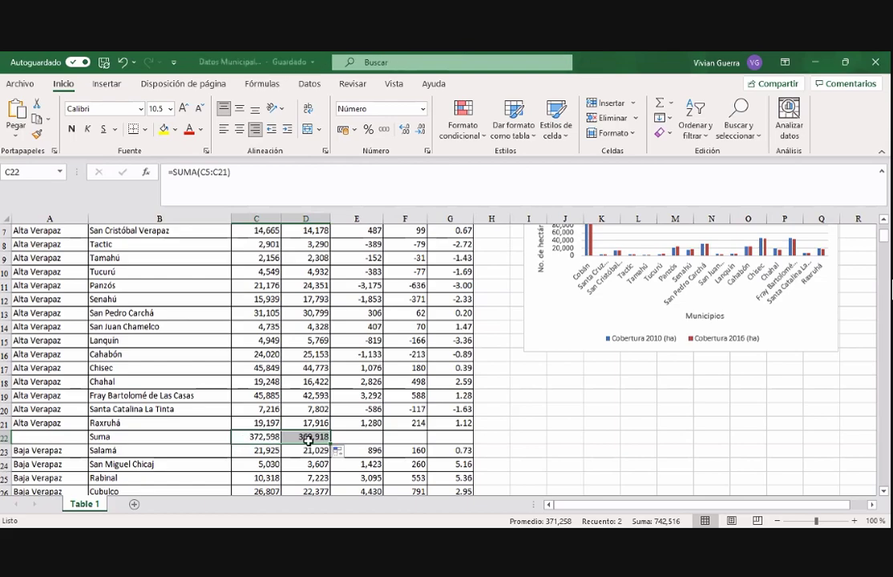
Step: Undo the formula fill into D22 and clear the sum from C22
key("ctrl+z")
key("Delete")
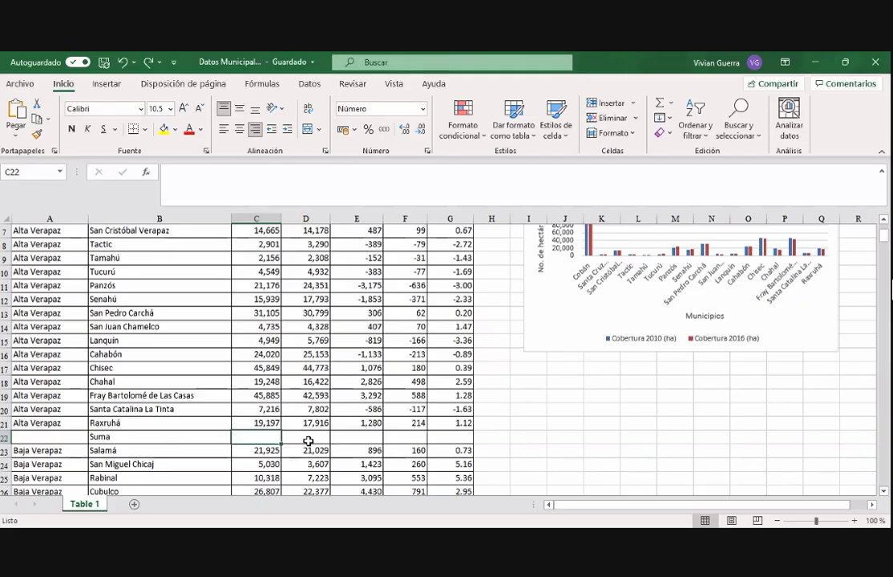
Step: Clear the "Suma" label from B22 and delete the empty row 22 above Salamá
key("Left")
key("Delete")
key("shift+space")
key("ctrl+minus")
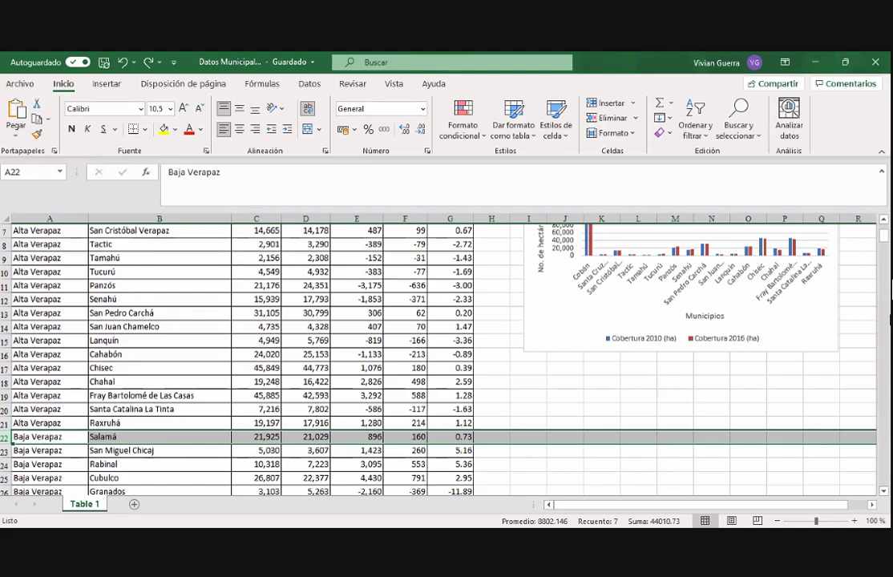
left_click(671, 384)
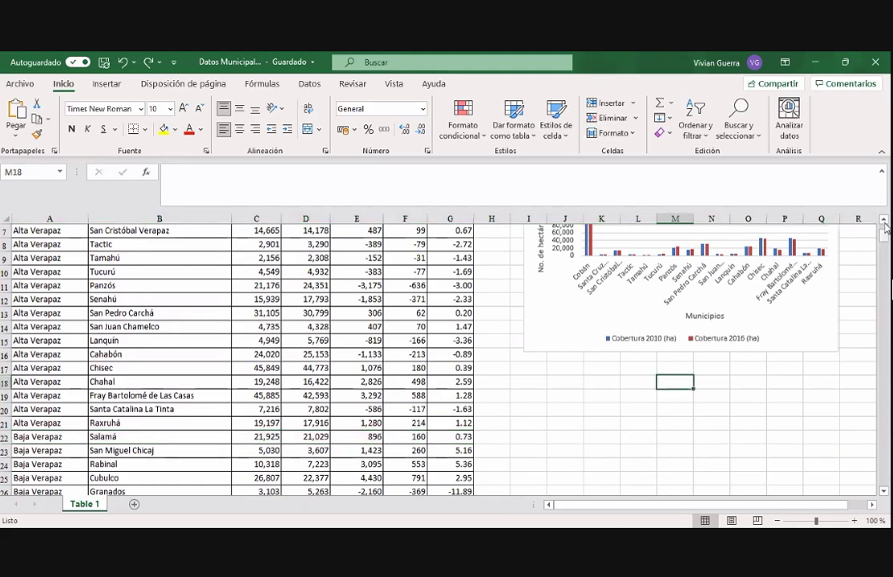
Step: Enlarge the Alta Verapaz municipal chart slightly and switch to the Datos Nacionales workbook
scroll(885, 229, "up", 2)
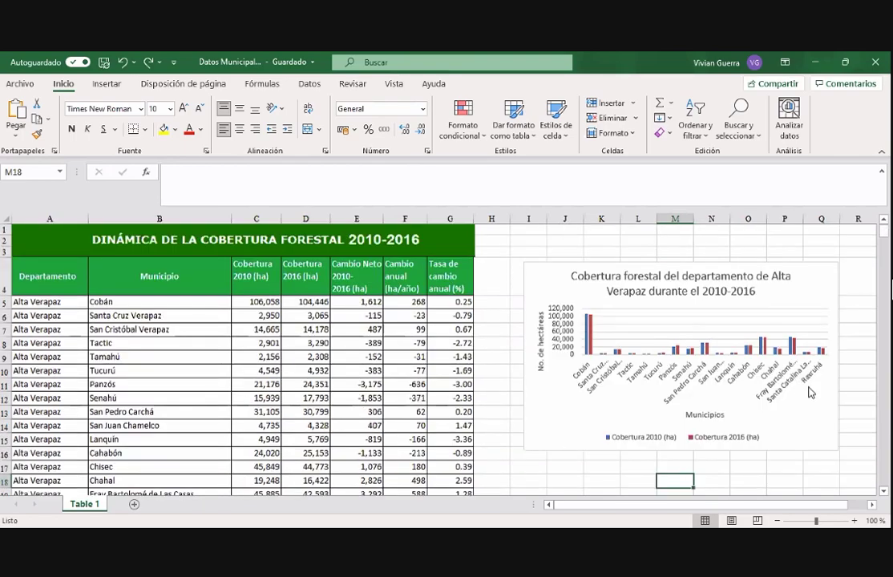
left_click(820, 433)
left_click_drag(839, 451, 865, 474)
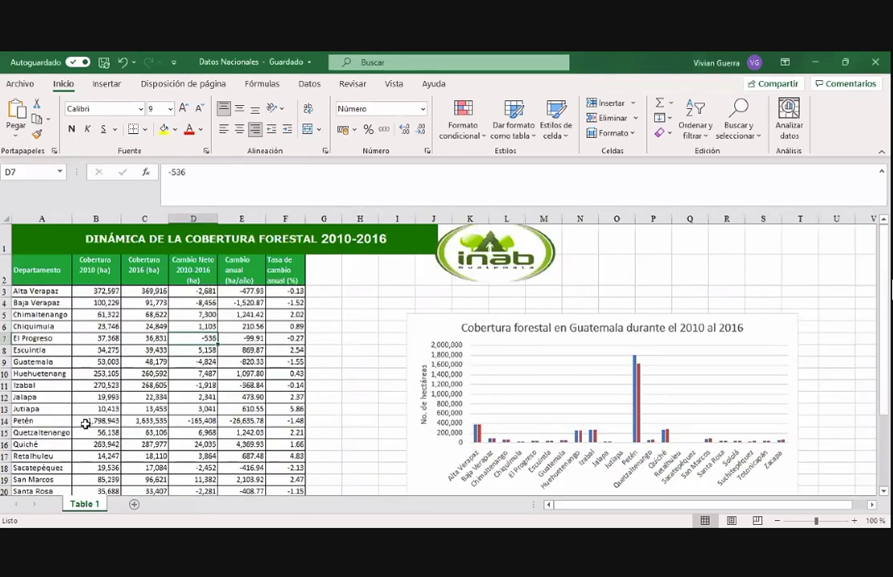
left_click(86, 424)
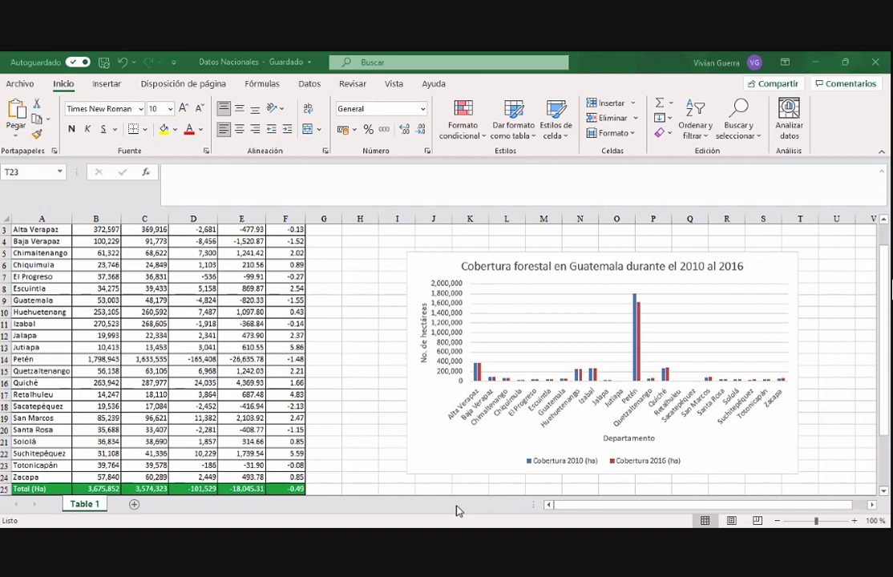
Step: Switch to the SIFGUA page in the browser and open the Alta Verapaz map from the departmental forest cover maps
key("alt+Tab")
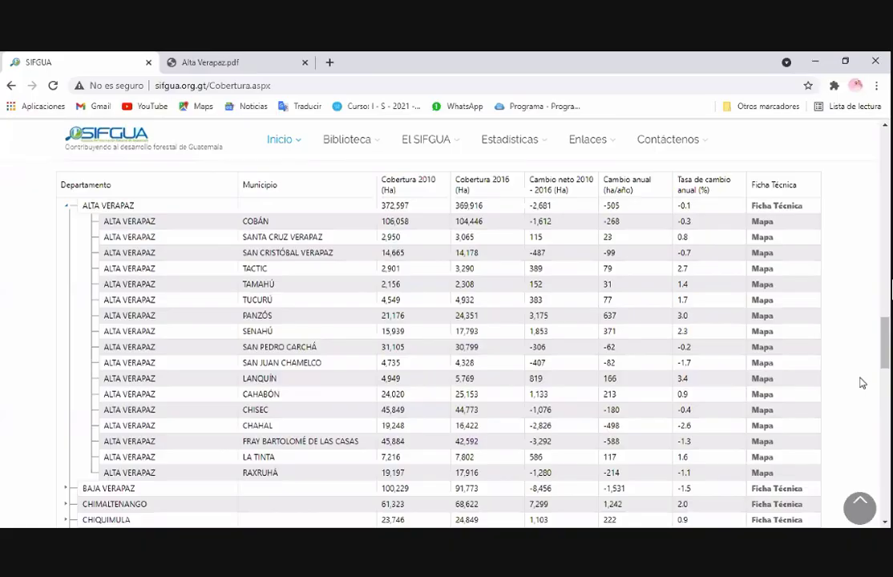
scroll(862, 384, "down", 5)
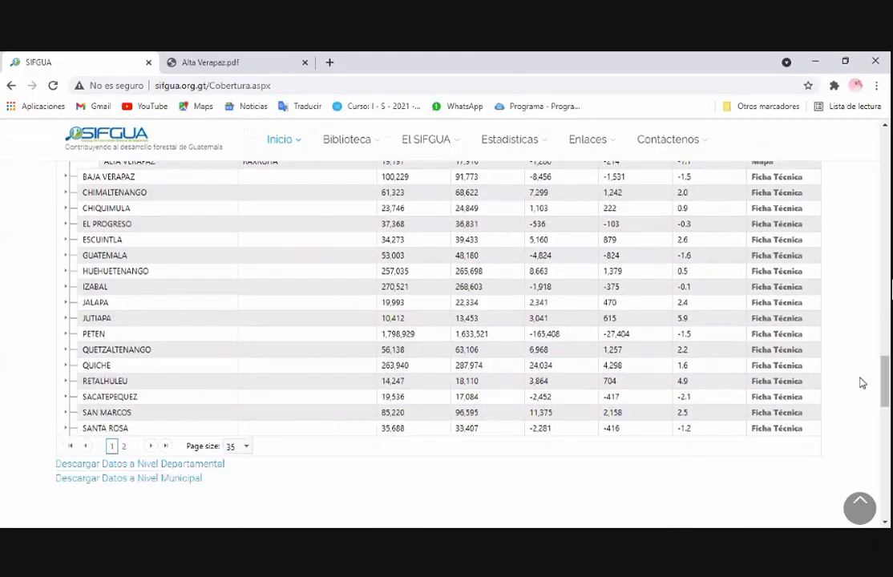
scroll(862, 383, "down", 3)
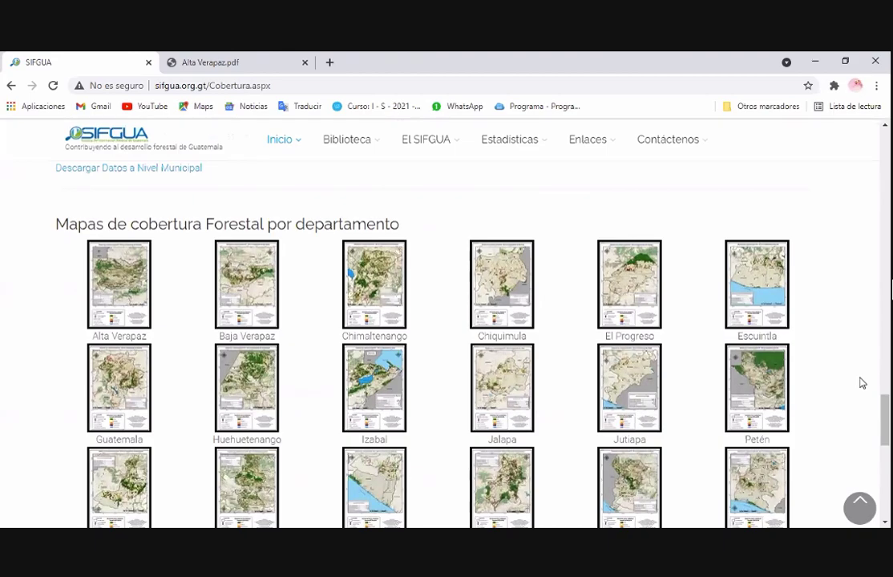
scroll(862, 384, "down", 2)
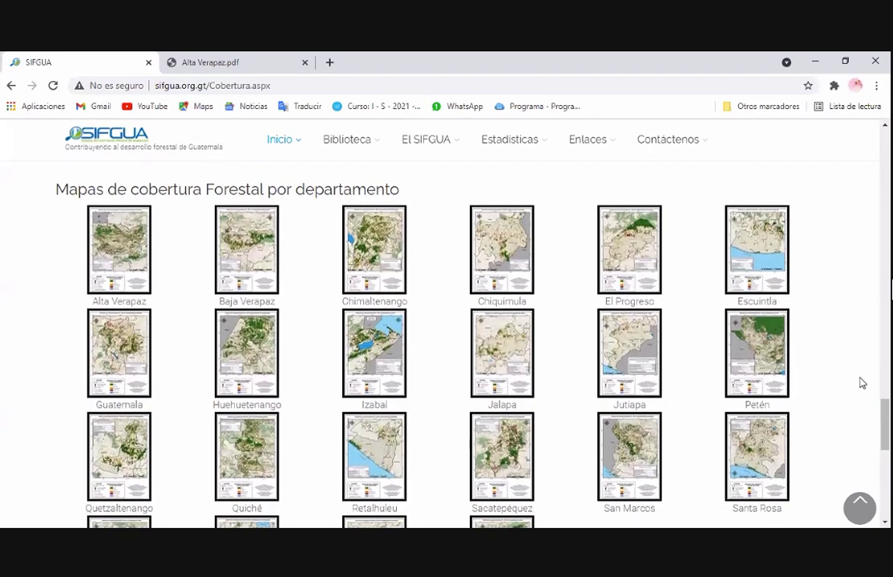
scroll(862, 383, "down", 4)
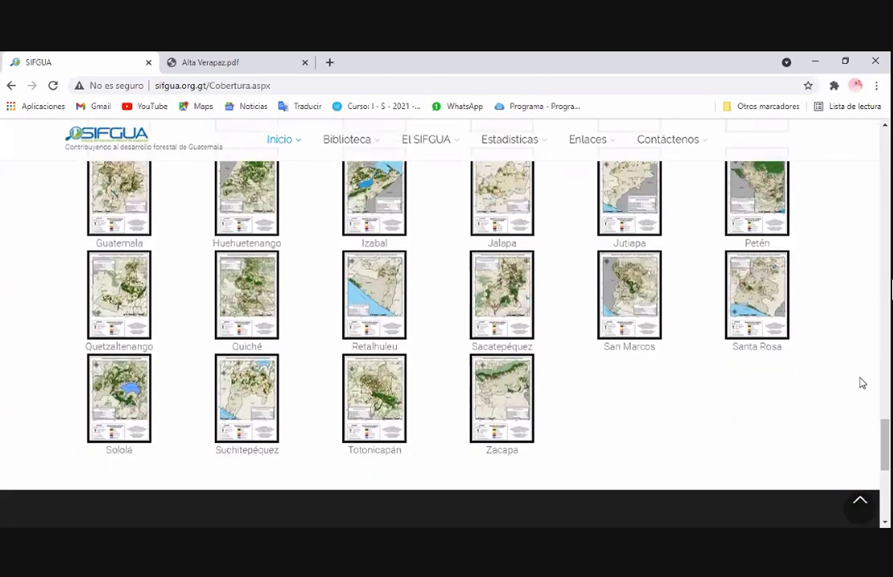
scroll(800, 367, "up", 4)
scroll(154, 252, "up", 1)
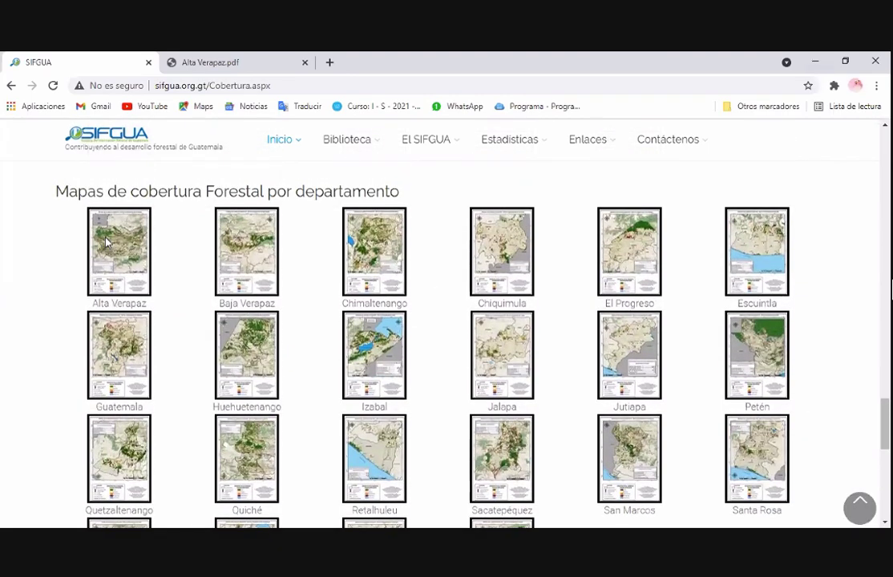
left_click(106, 243)
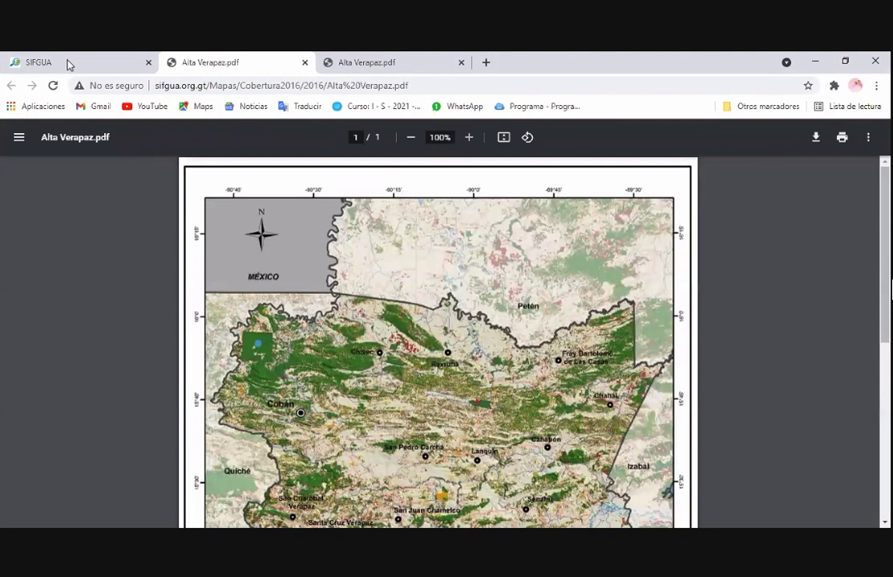
Step: Return to the SIFGUA forest cover page and select its web address
key("ctrl+shift+Tab")
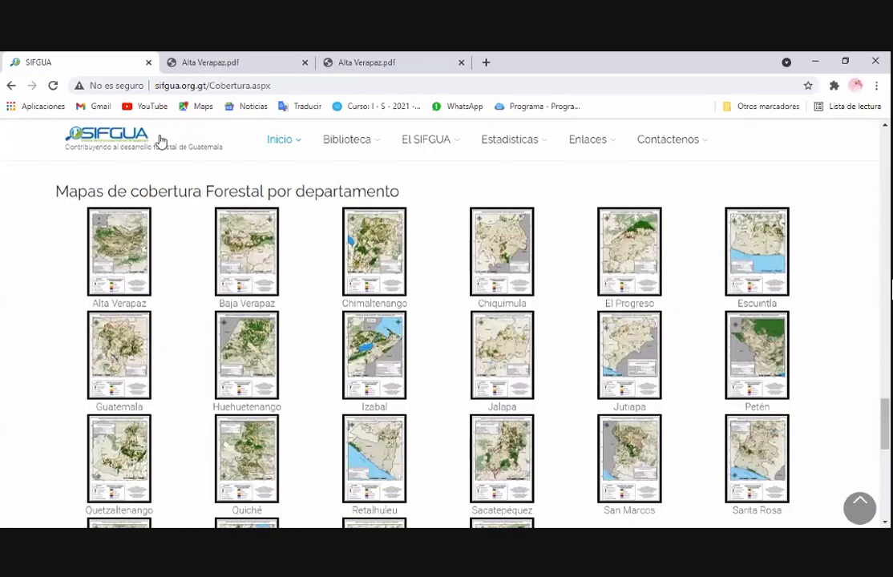
left_click(235, 86)
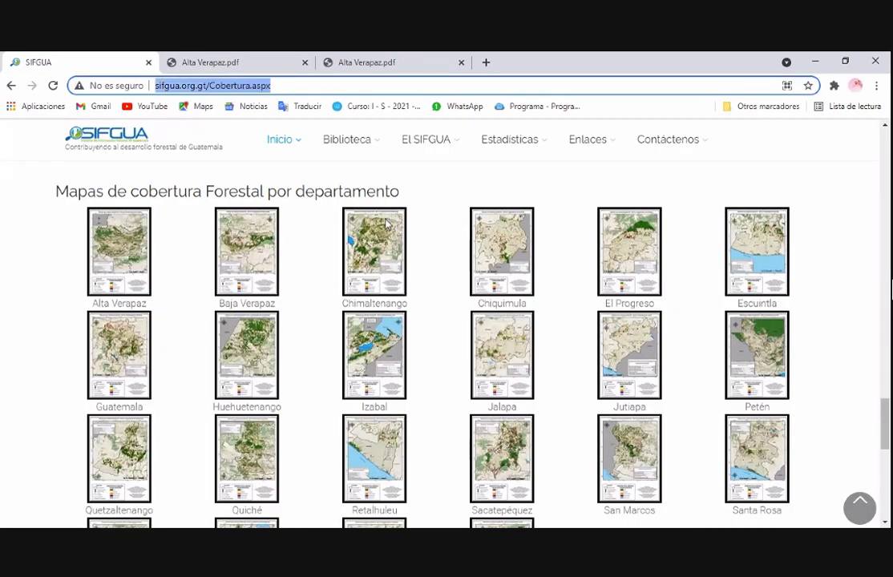
key("alt+Tab")
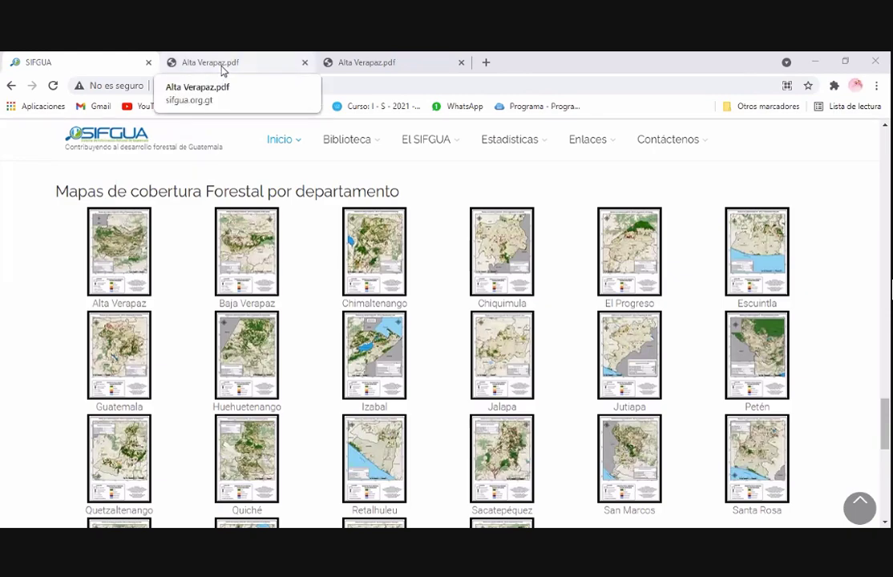
Step: Examine the Alta Verapaz PDF map, including its table of 2010-2016 forest cover dynamics
key("ctrl+Tab")
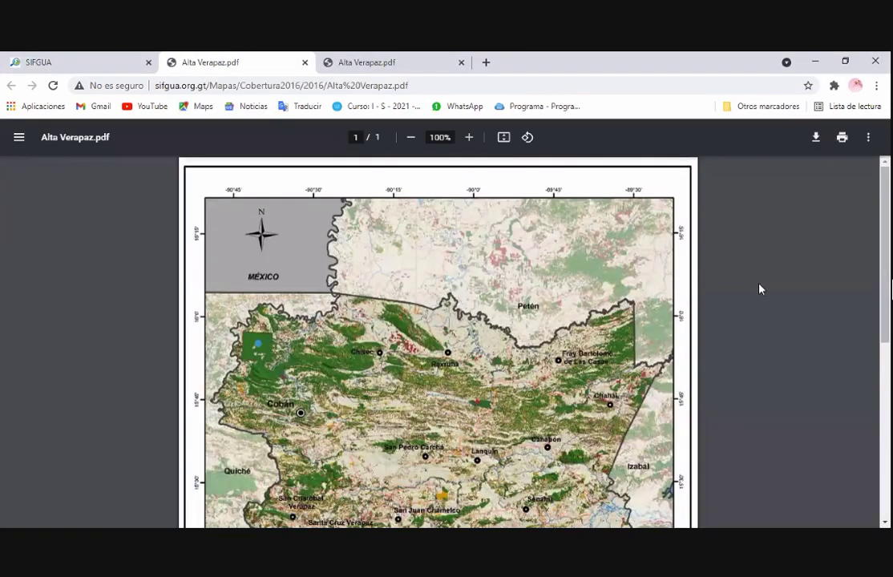
scroll(760, 289, "down", 3)
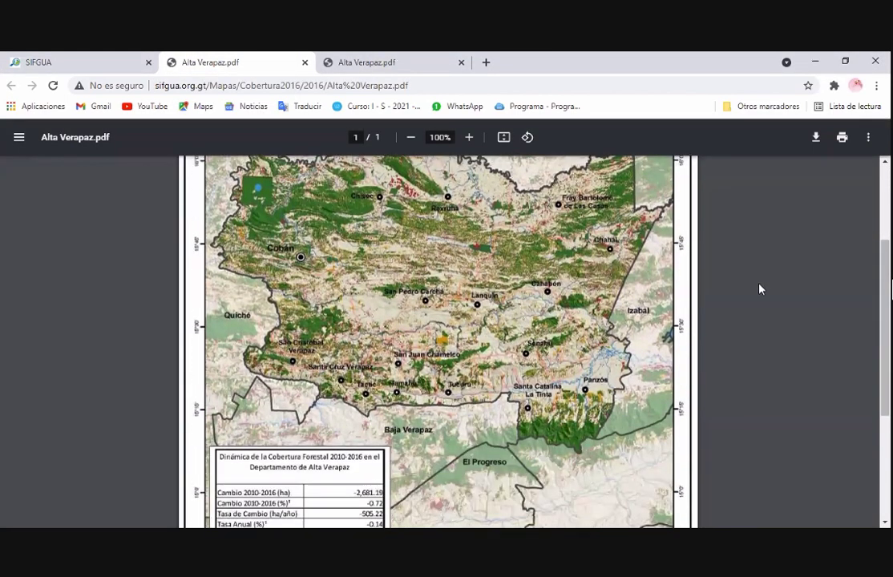
scroll(760, 289, "down", 1)
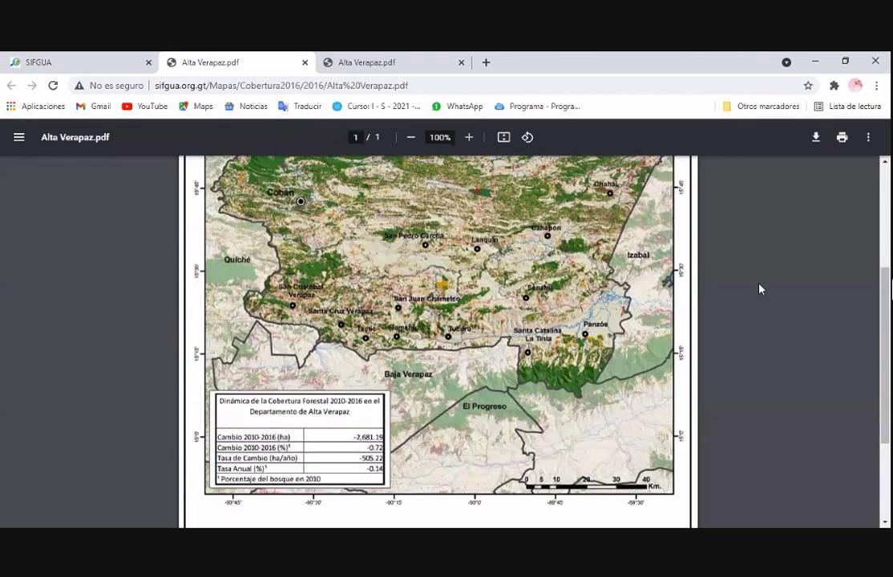
scroll(760, 290, "down", 3)
scroll(760, 290, "up", 7)
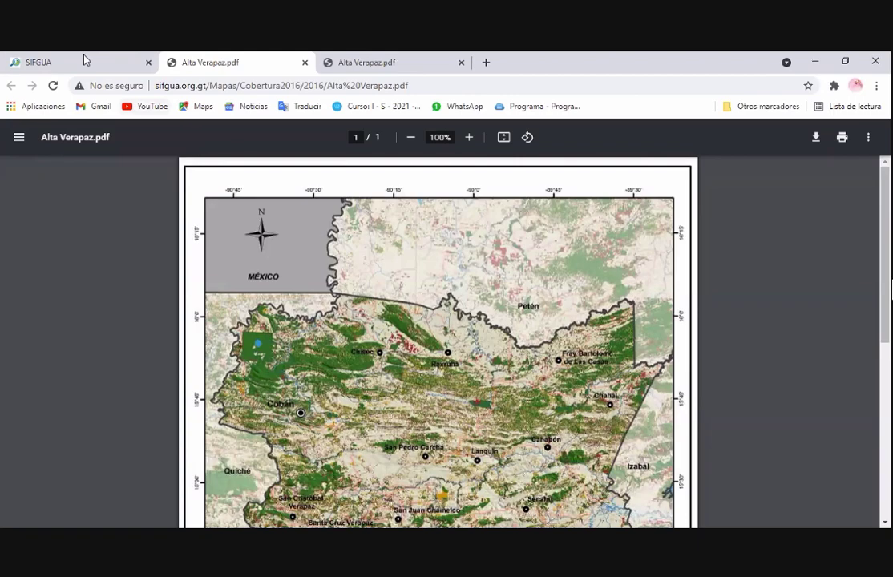
Step: Bring up saving the Alta Verapaz map thumbnail from the SIFGUA page as a JPEG image, and cancel the save
left_click(83, 61)
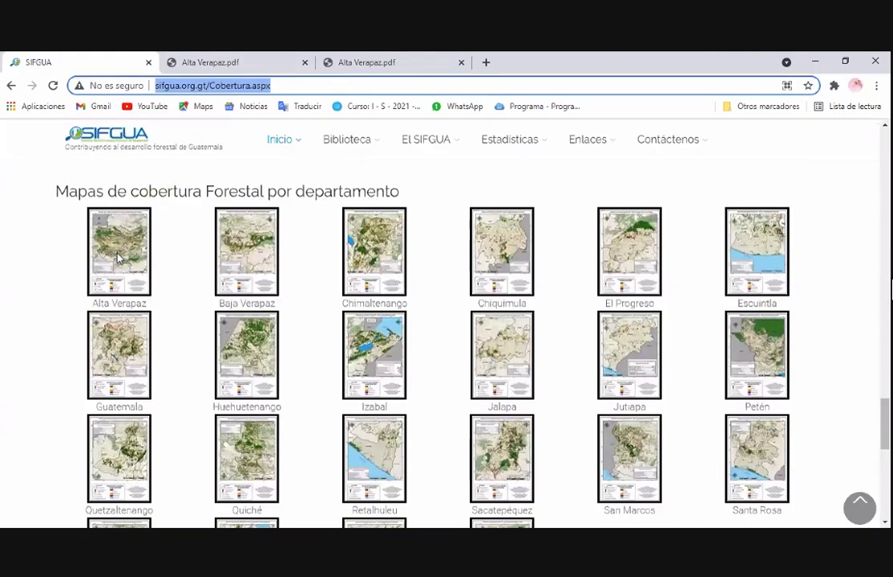
right_click(117, 257)
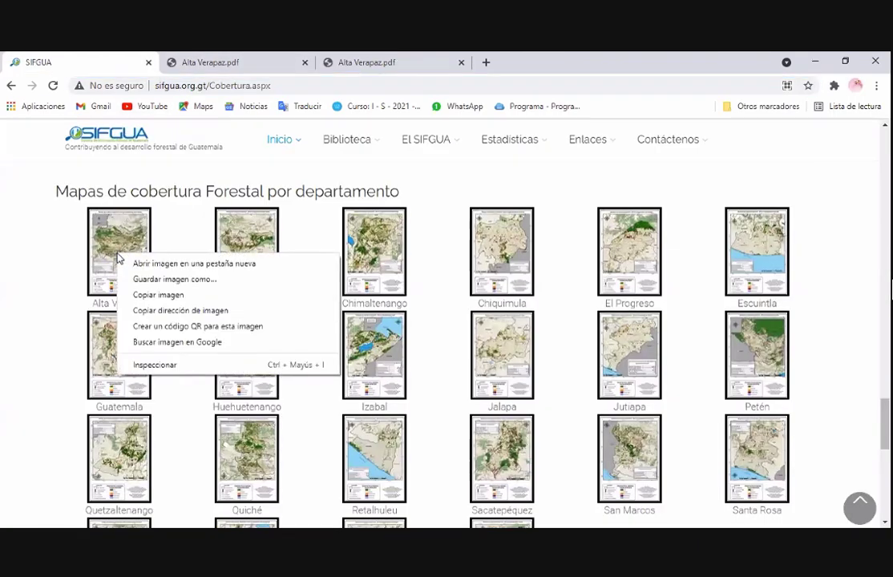
left_click(176, 279)
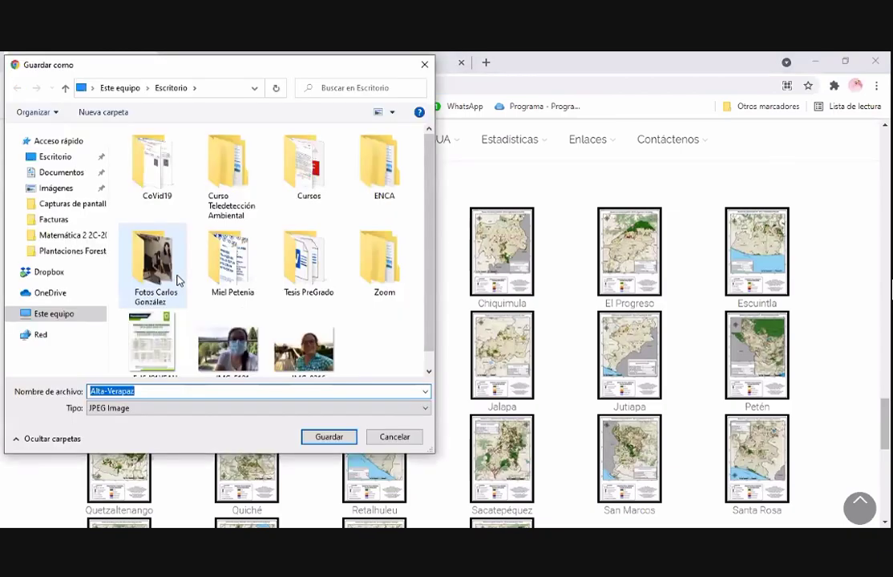
left_click(396, 438)
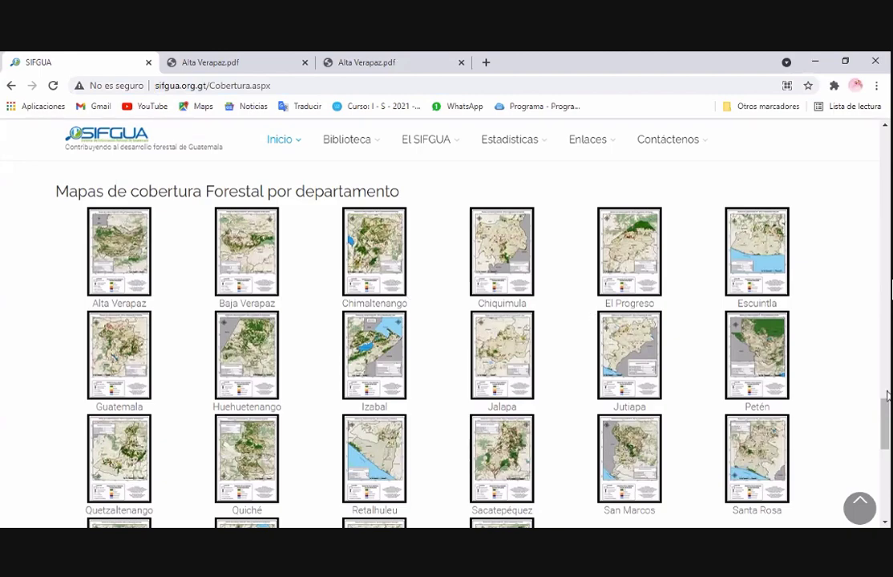
Step: Return to the opened Alta Verapaz PDF map
left_click(214, 59)
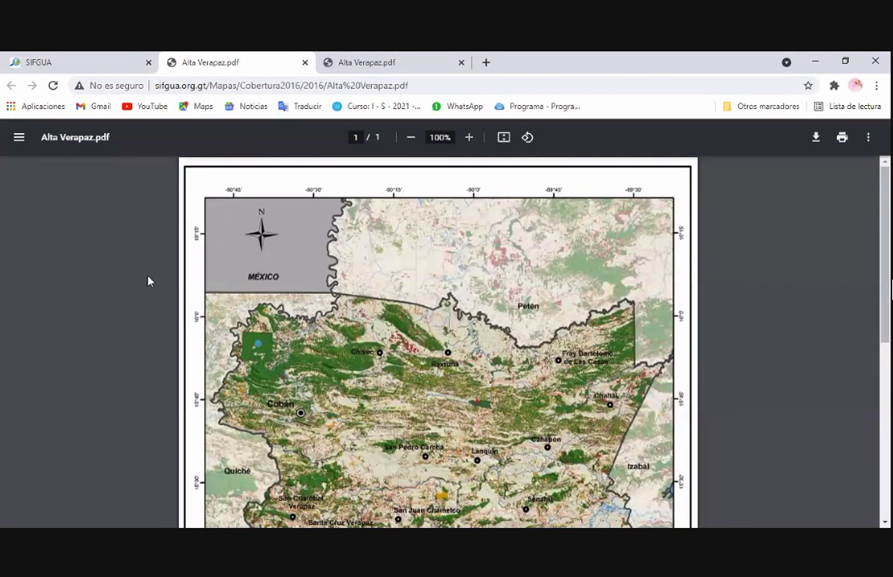